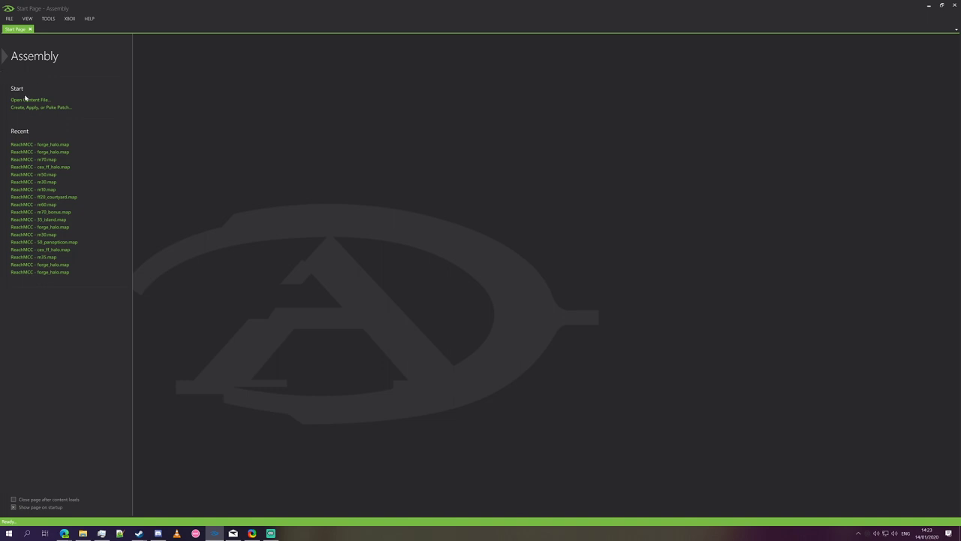
- Open maps\forge_halo.map in Assembly
{"action": "left_click", "coordinate": [35, 100]}
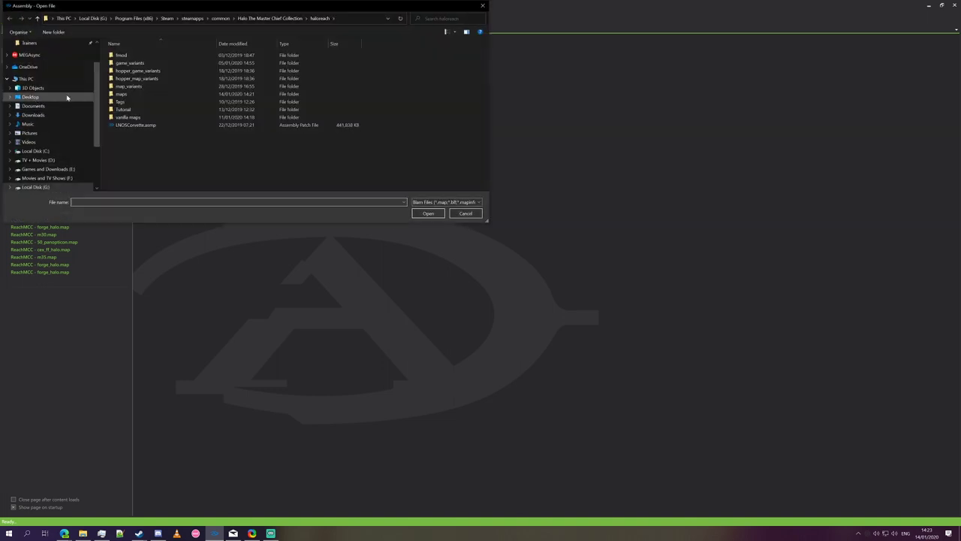
{"action": "double_click", "coordinate": [204, 96]}
{"action": "scroll", "coordinate": [163, 78], "scroll_direction": "down", "scroll_amount": 3}
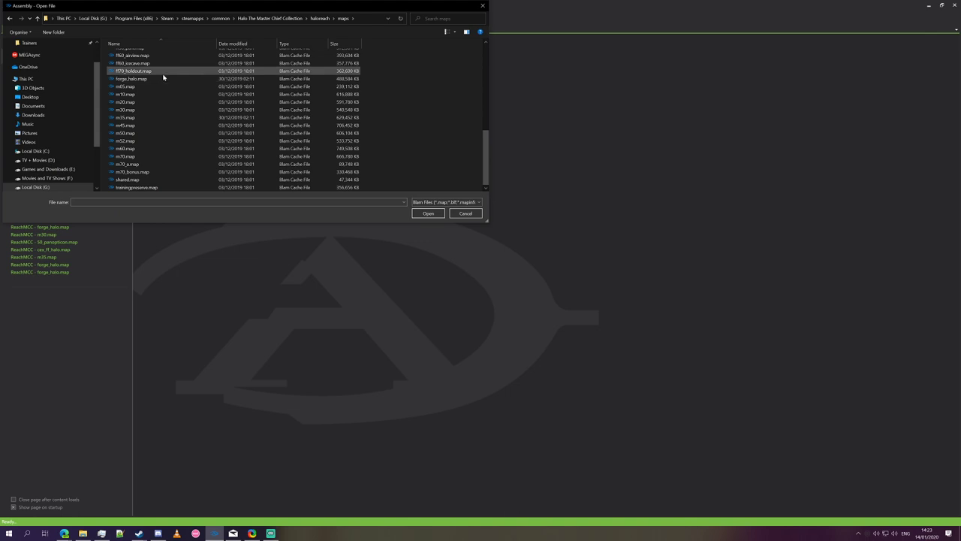
{"action": "double_click", "coordinate": [163, 79]}
- Set the Falcon model's turret child object to scorpion_cannon and save the tag
{"action": "left_click", "coordinate": [32, 43]}
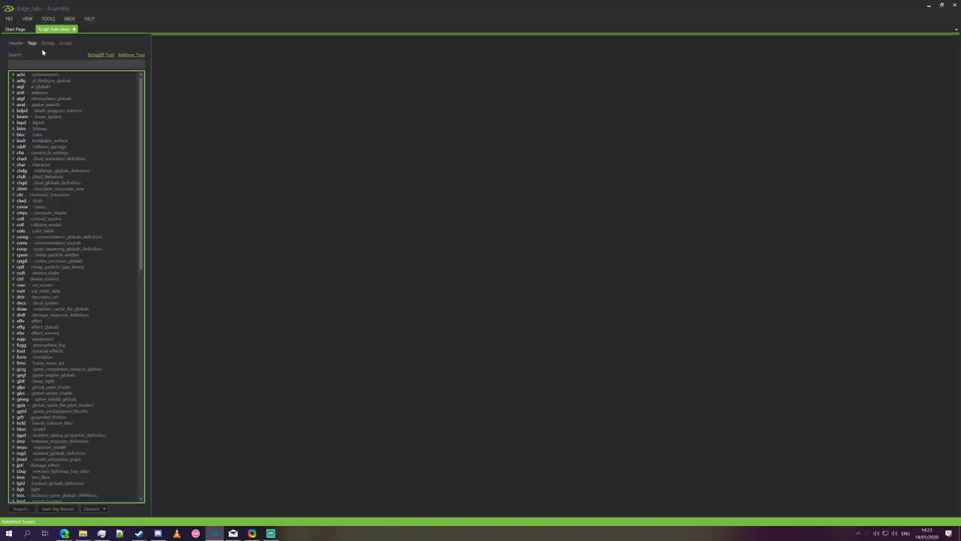
{"action": "scroll", "coordinate": [69, 139], "scroll_direction": "down", "scroll_amount": 20}
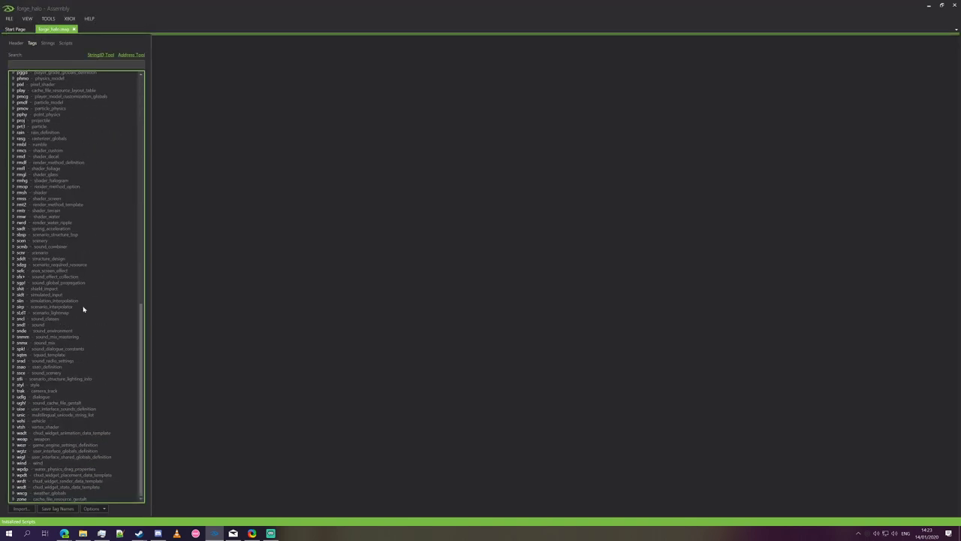
{"action": "left_click", "coordinate": [14, 420]}
{"action": "scroll", "coordinate": [15, 333], "scroll_direction": "down", "scroll_amount": 4}
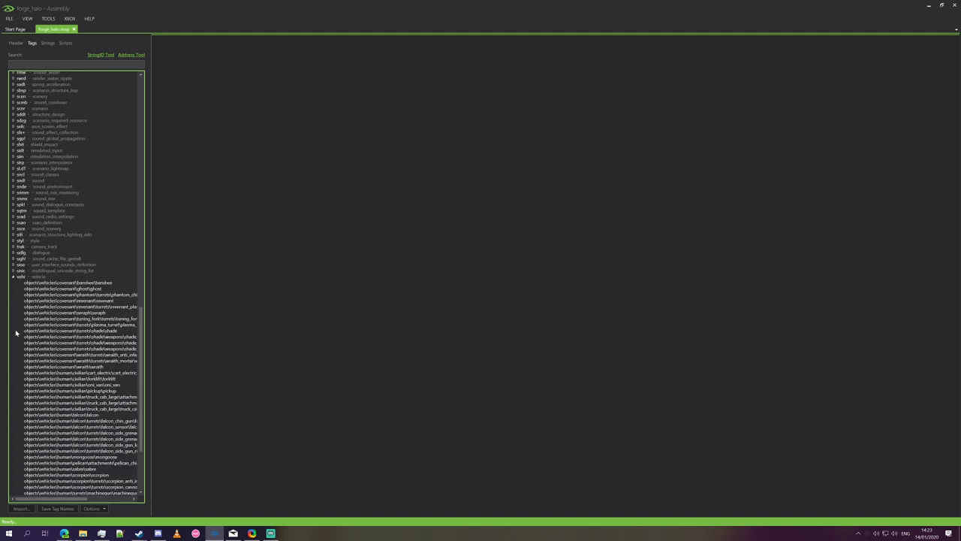
{"action": "double_click", "coordinate": [90, 416]}
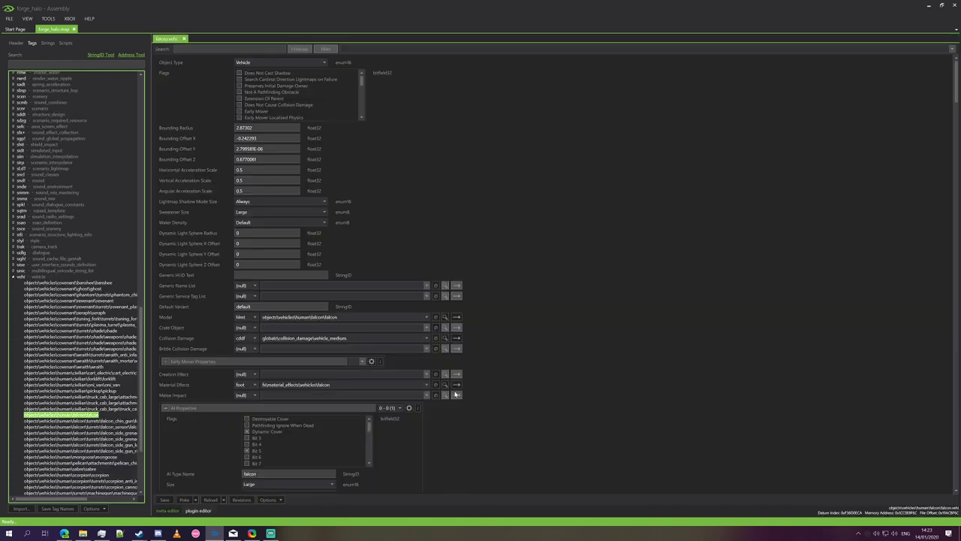
{"action": "left_click", "coordinate": [455, 318]}
{"action": "scroll", "coordinate": [556, 365], "scroll_direction": "down", "scroll_amount": 15}
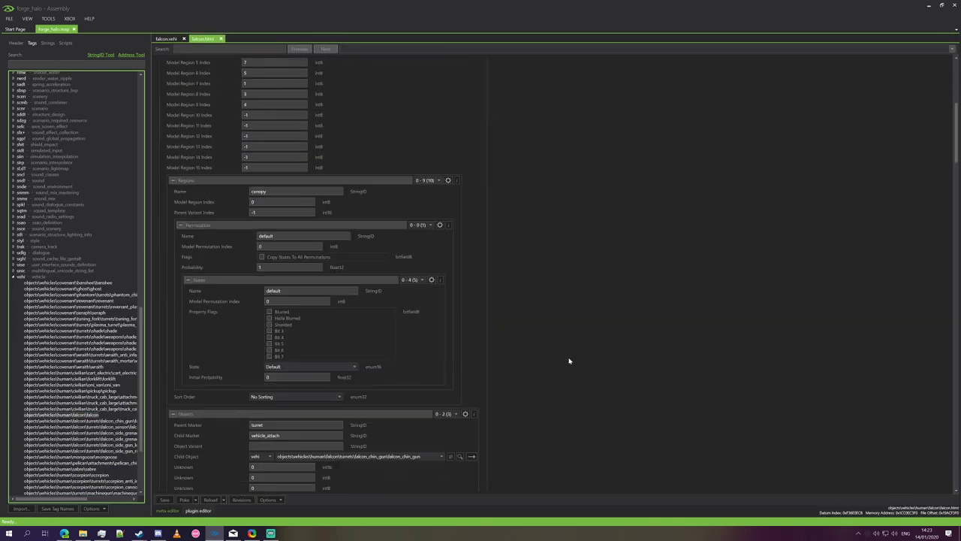
{"action": "left_click", "coordinate": [441, 328]}
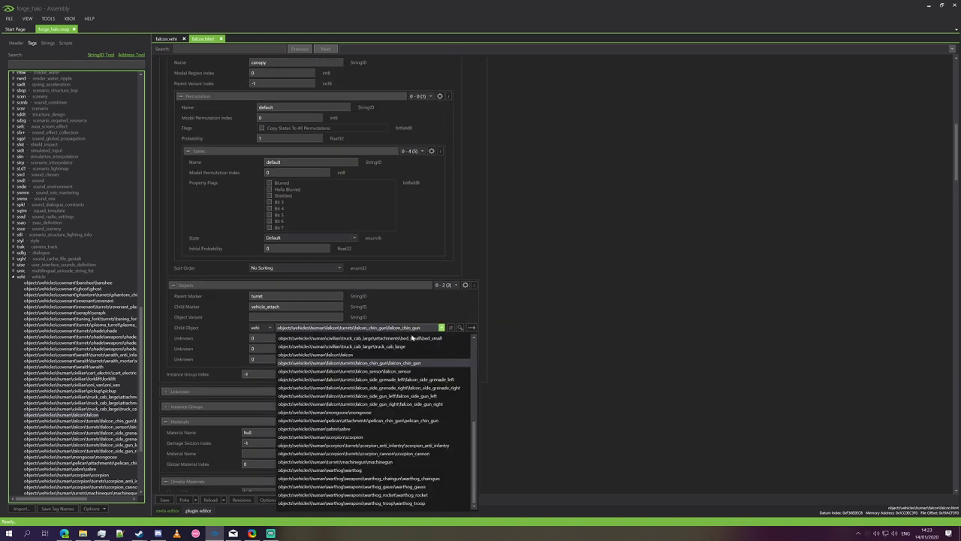
{"action": "left_click", "coordinate": [431, 454]}
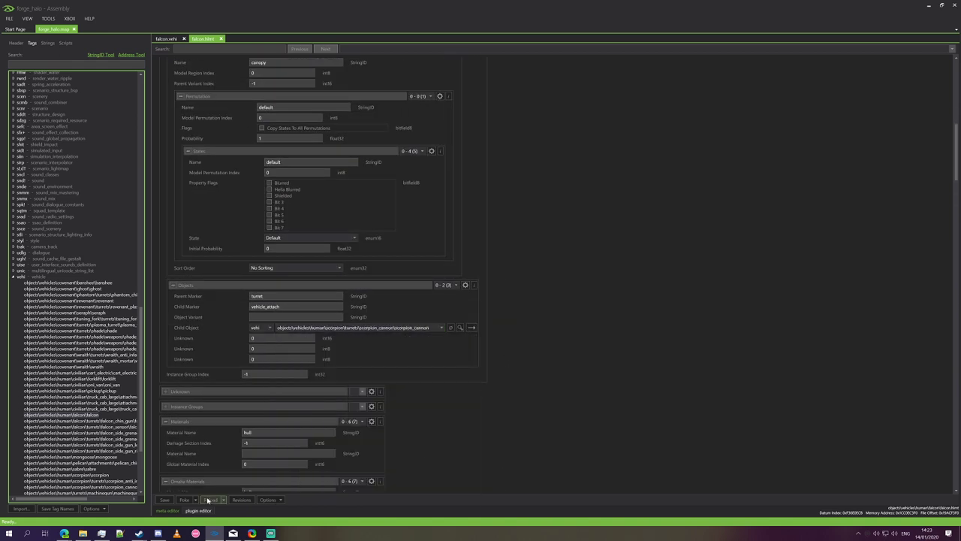
{"action": "left_click", "coordinate": [163, 500]}
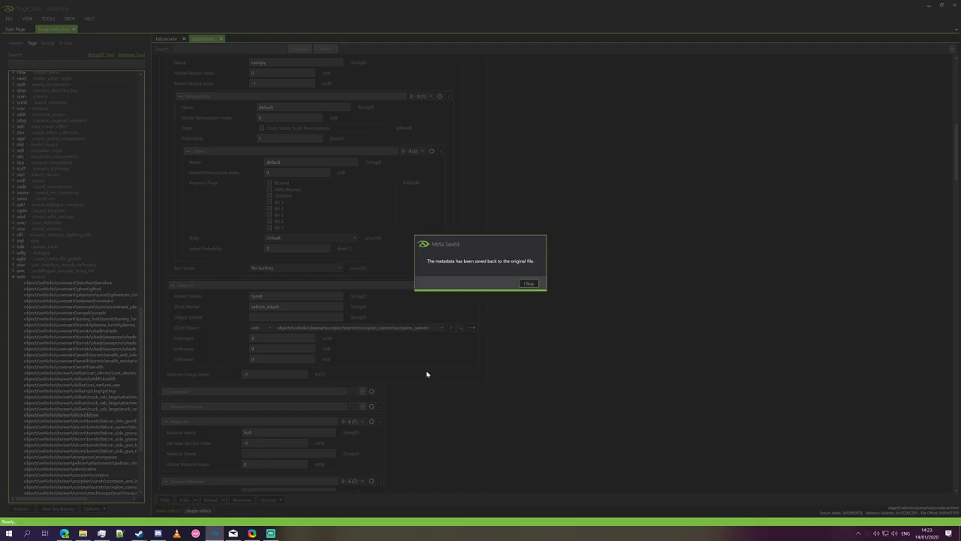
{"action": "left_click", "coordinate": [530, 284]}
{"action": "scroll", "coordinate": [543, 333], "scroll_direction": "up", "scroll_amount": 5}
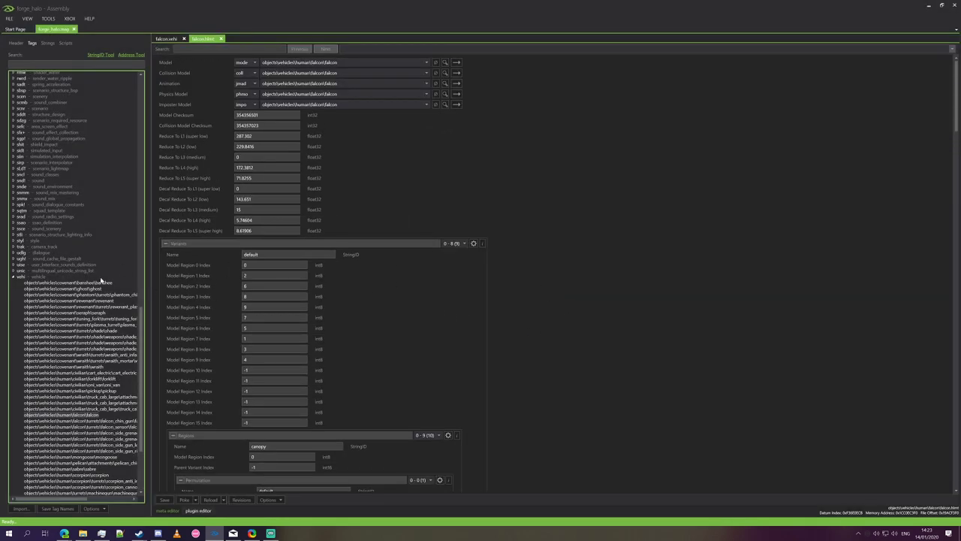
{"action": "scroll", "coordinate": [409, 340], "scroll_direction": "down", "scroll_amount": 5}
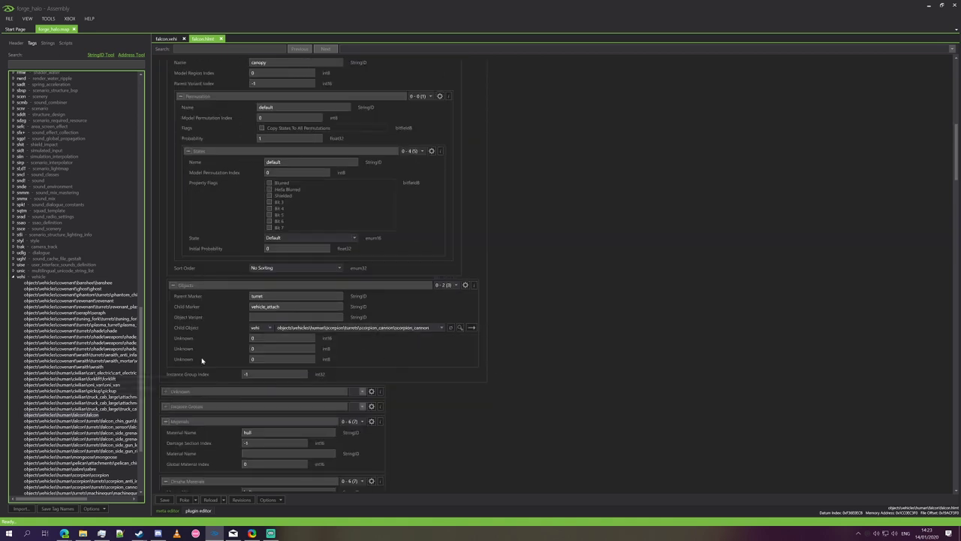
- Change the Wraith model's child object from wraith_mortar to scorpion_cannon and save it
{"action": "double_click", "coordinate": [63, 367]}
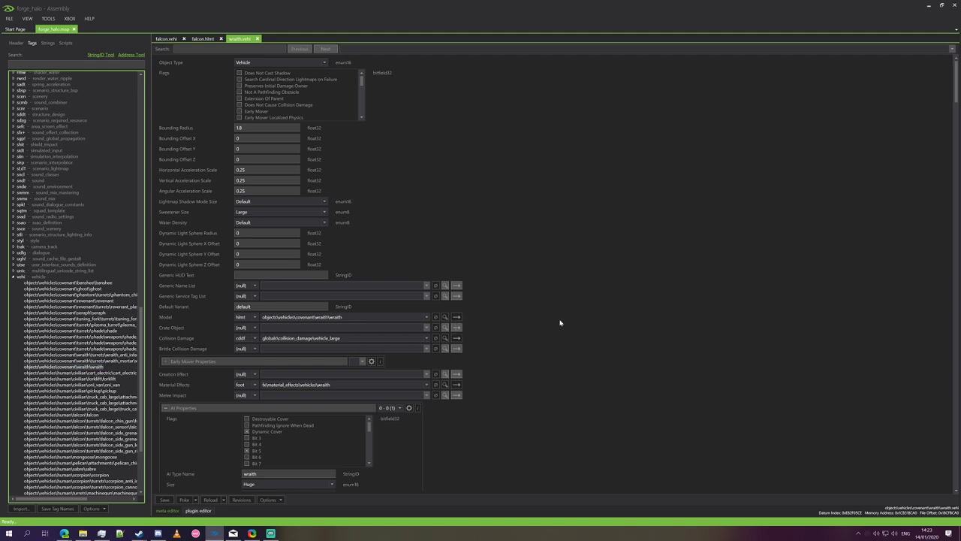
{"action": "left_click", "coordinate": [456, 317]}
{"action": "scroll", "coordinate": [556, 326], "scroll_direction": "down", "scroll_amount": 10}
{"action": "left_click", "coordinate": [441, 328]}
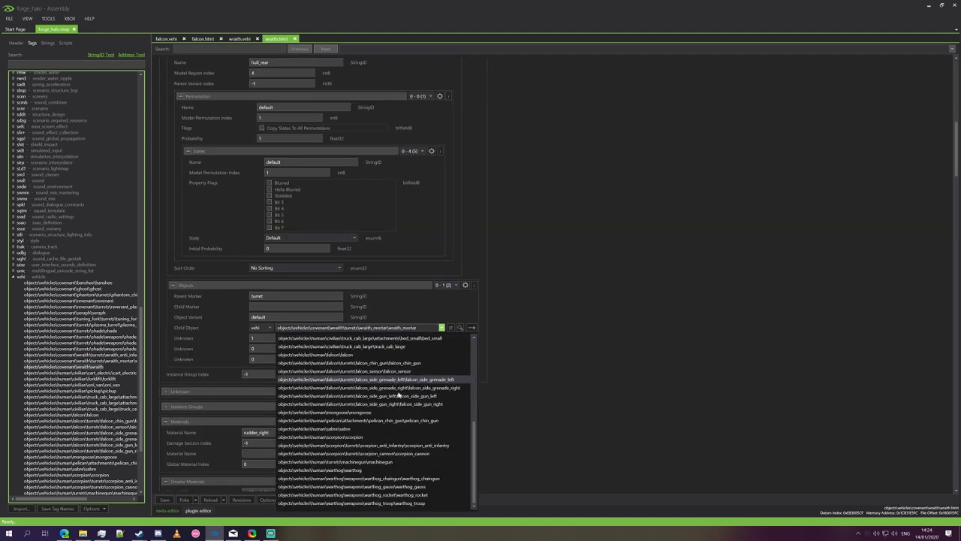
{"action": "left_click", "coordinate": [416, 454]}
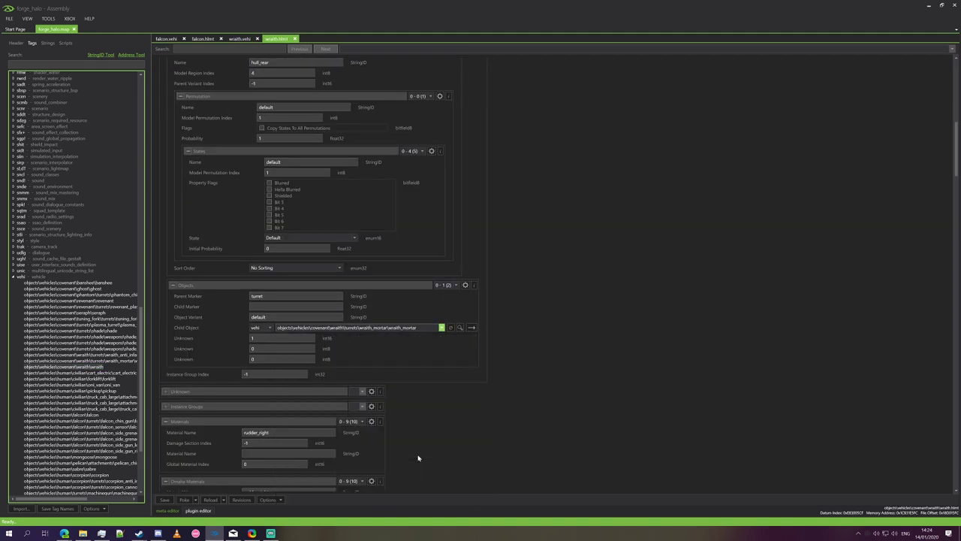
{"action": "left_click", "coordinate": [164, 499]}
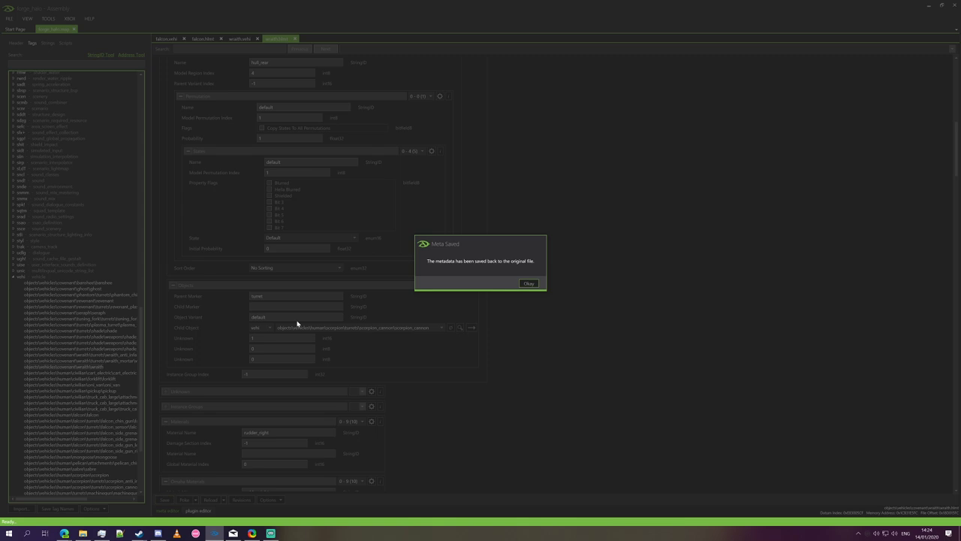
{"action": "left_click", "coordinate": [528, 284]}
- Close all four open tag editor tabs
{"action": "left_click", "coordinate": [183, 39]}
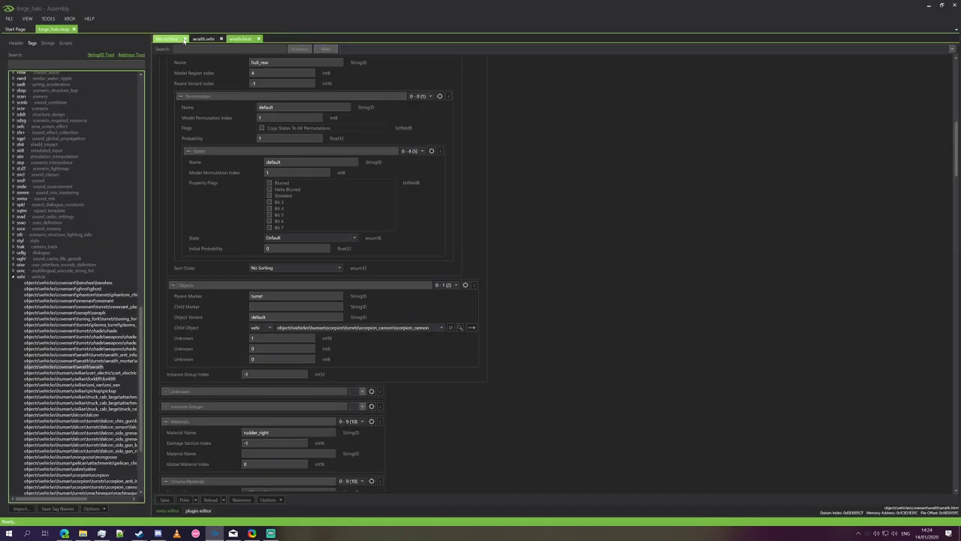
{"action": "left_click", "coordinate": [183, 39]}
{"action": "left_click", "coordinate": [184, 39]}
{"action": "left_click", "coordinate": [184, 40]}
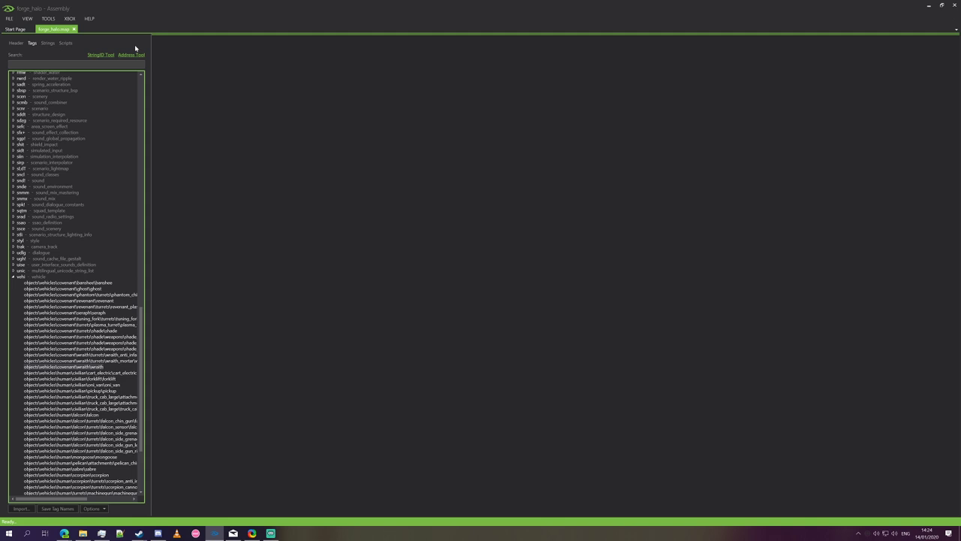
- Select the modified forge_halo.map in the haloreach maps folder in File Explorer
{"action": "left_click", "coordinate": [83, 533]}
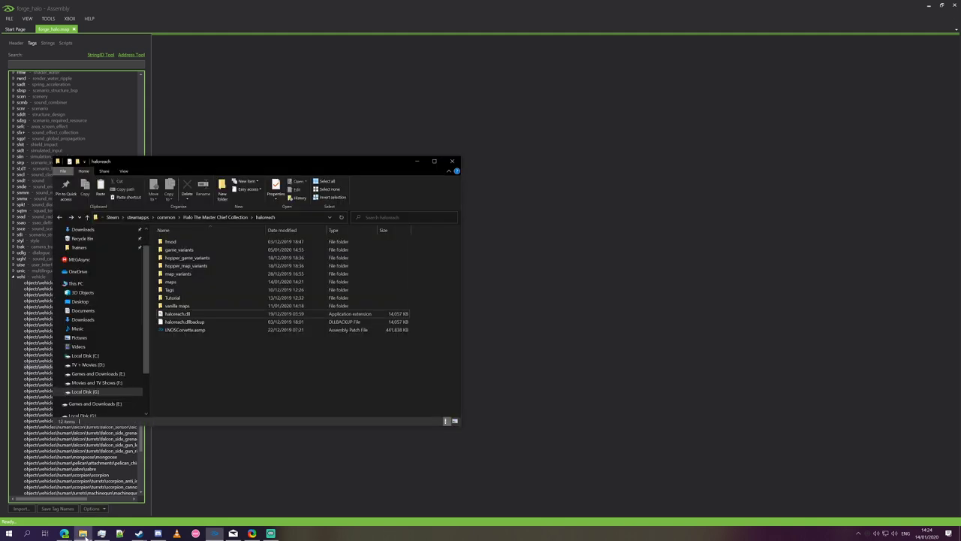
{"action": "double_click", "coordinate": [208, 283]}
{"action": "scroll", "coordinate": [226, 311], "scroll_direction": "down", "scroll_amount": 8}
{"action": "left_click", "coordinate": [290, 302]}
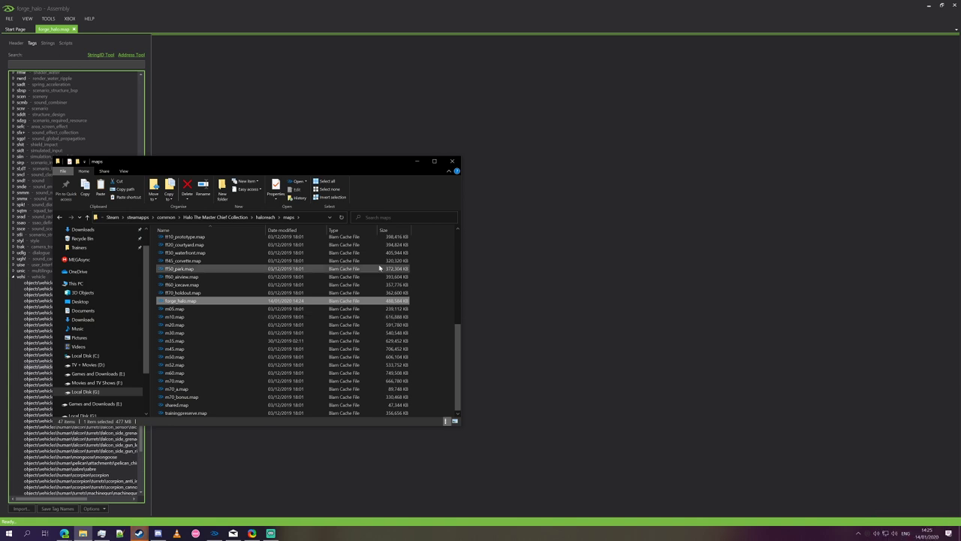
{"action": "scroll", "coordinate": [320, 339], "scroll_direction": "up", "scroll_amount": 4}
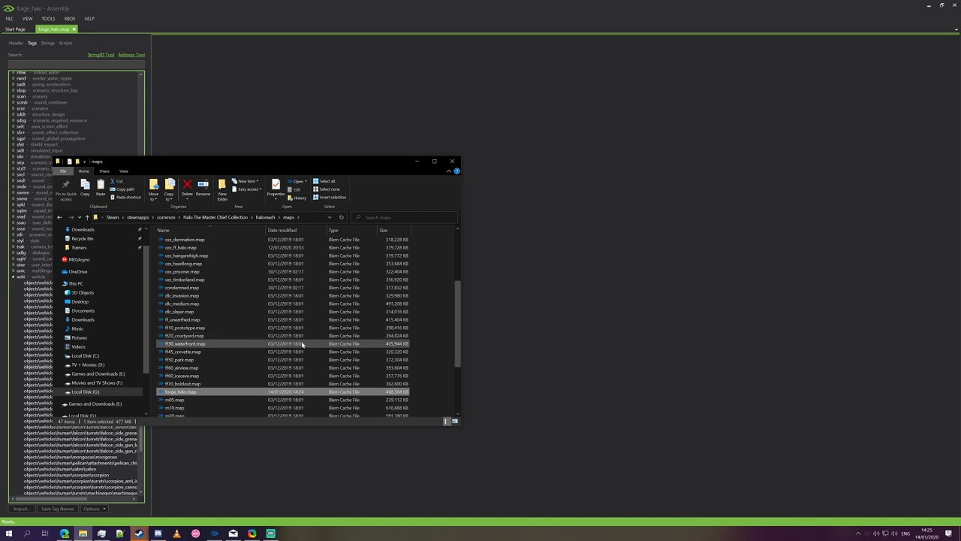
- Launch Tools > Map Patcher in Assembly and settle on the Create Patch page
{"action": "left_click", "coordinate": [283, 128]}
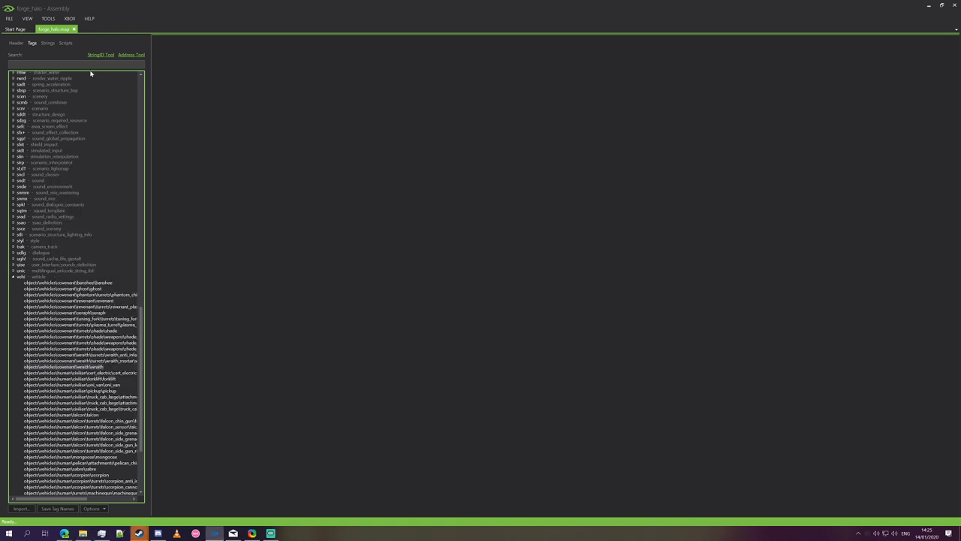
{"action": "left_click", "coordinate": [48, 20]}
{"action": "left_click", "coordinate": [63, 41]}
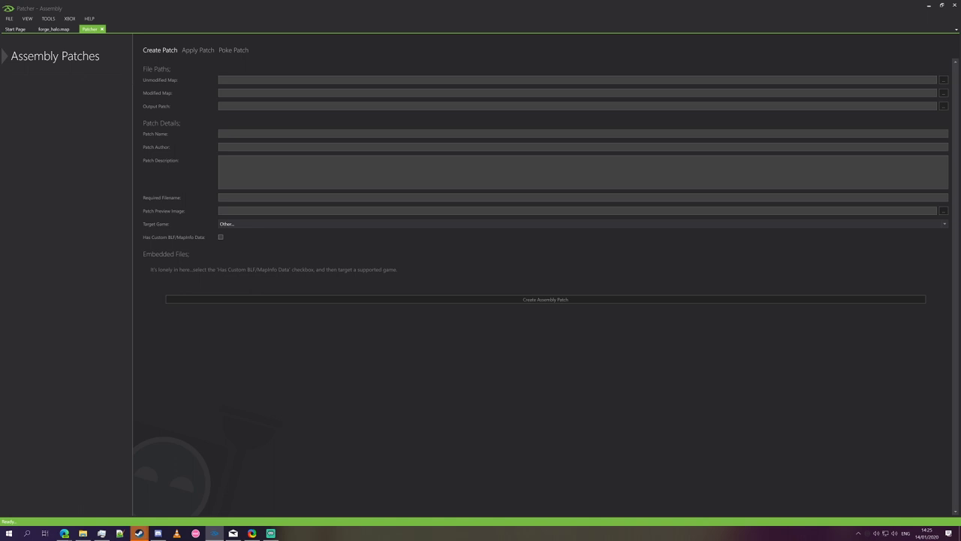
{"action": "left_click", "coordinate": [208, 52]}
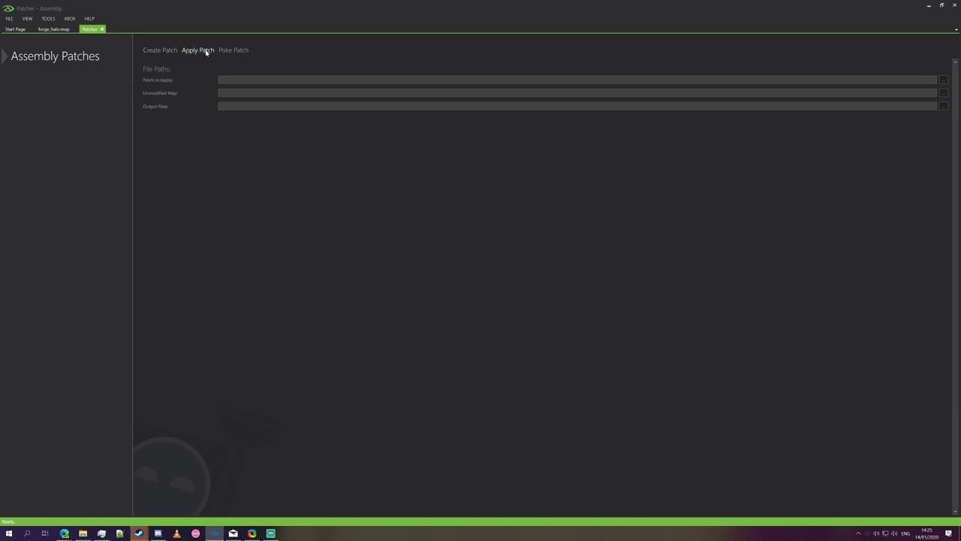
{"action": "left_click", "coordinate": [230, 53]}
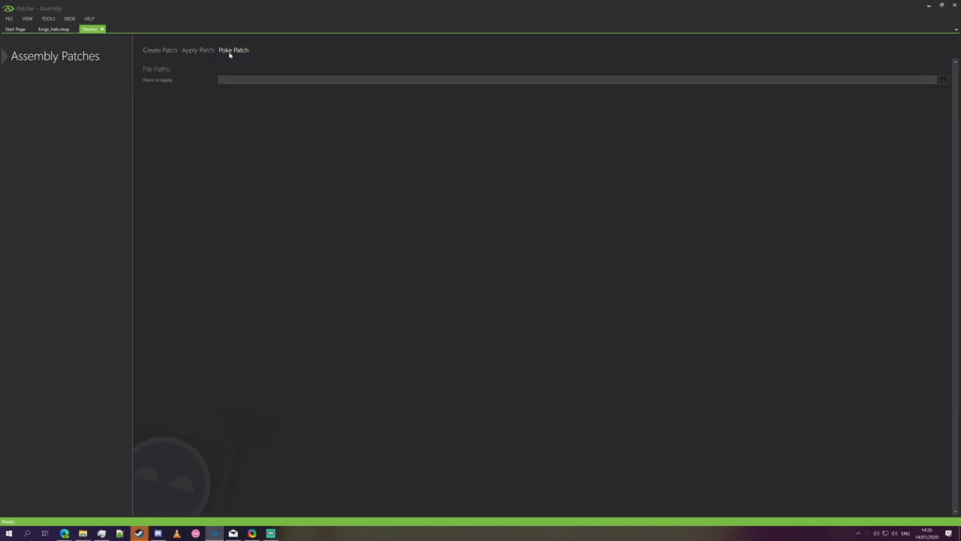
{"action": "left_click", "coordinate": [158, 51]}
{"action": "left_click", "coordinate": [189, 51]}
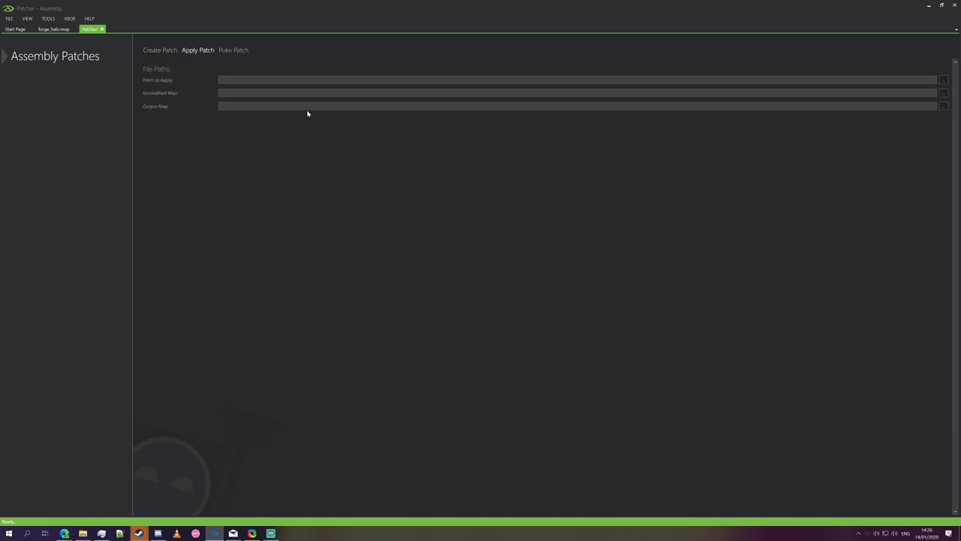
{"action": "left_click", "coordinate": [225, 50]}
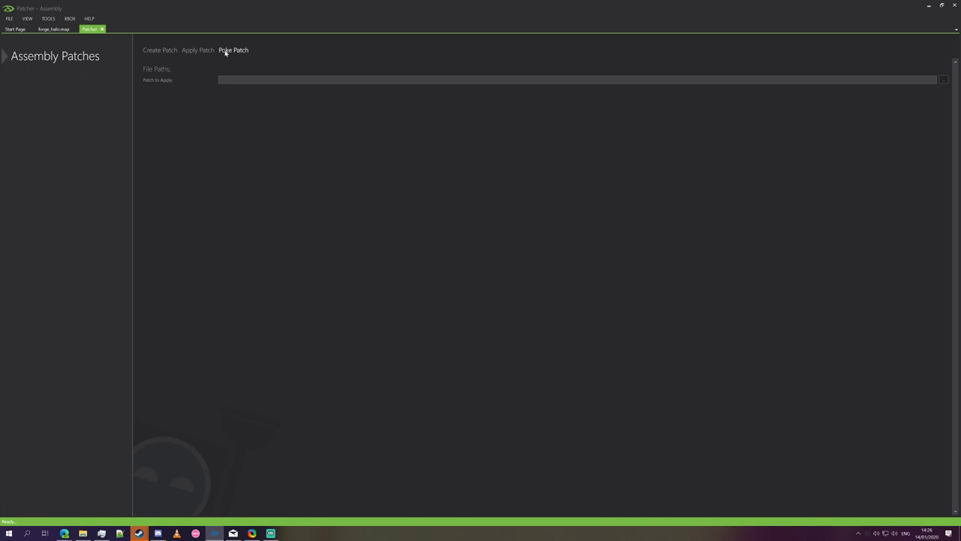
{"action": "left_click", "coordinate": [165, 49]}
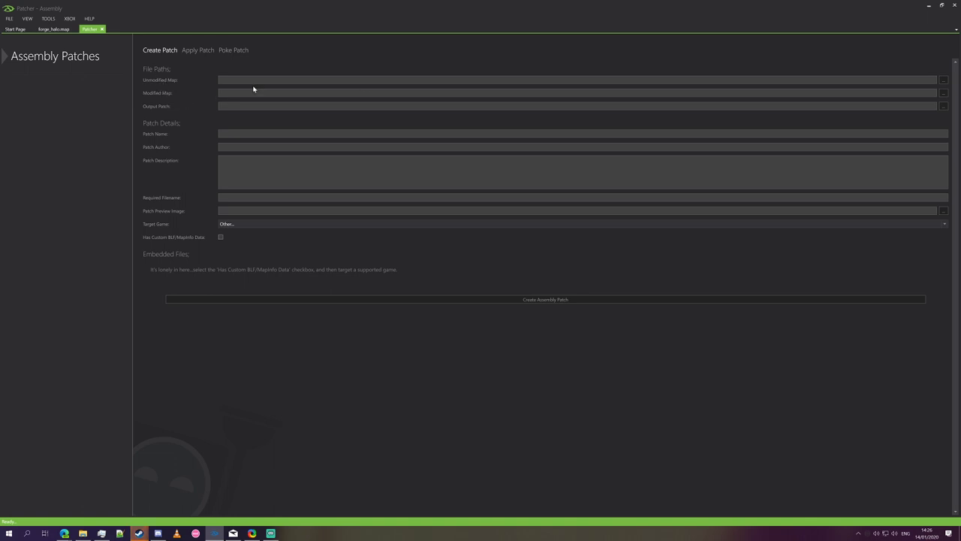
- Set the unmodified map to vanilla maps\forge_halo.map
{"action": "left_click", "coordinate": [943, 79]}
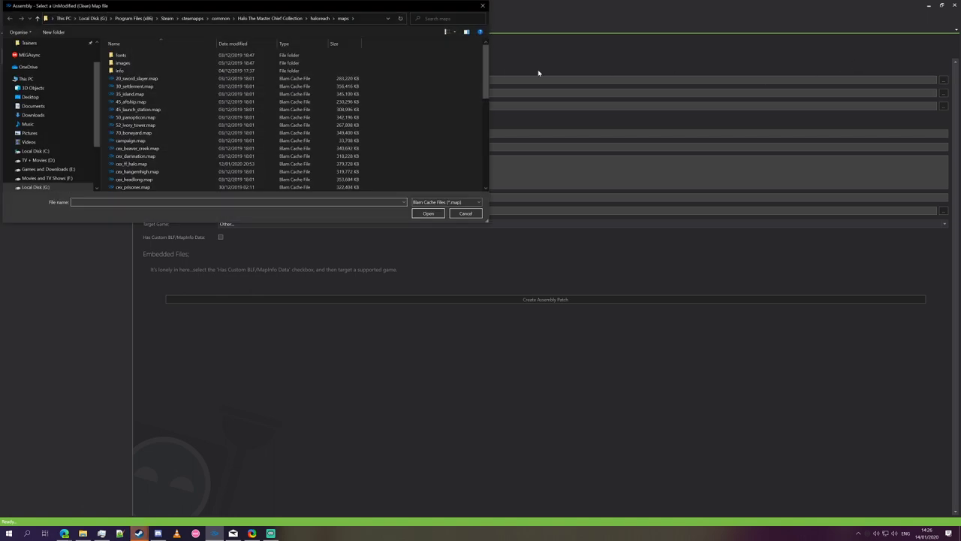
{"action": "left_click", "coordinate": [320, 18]}
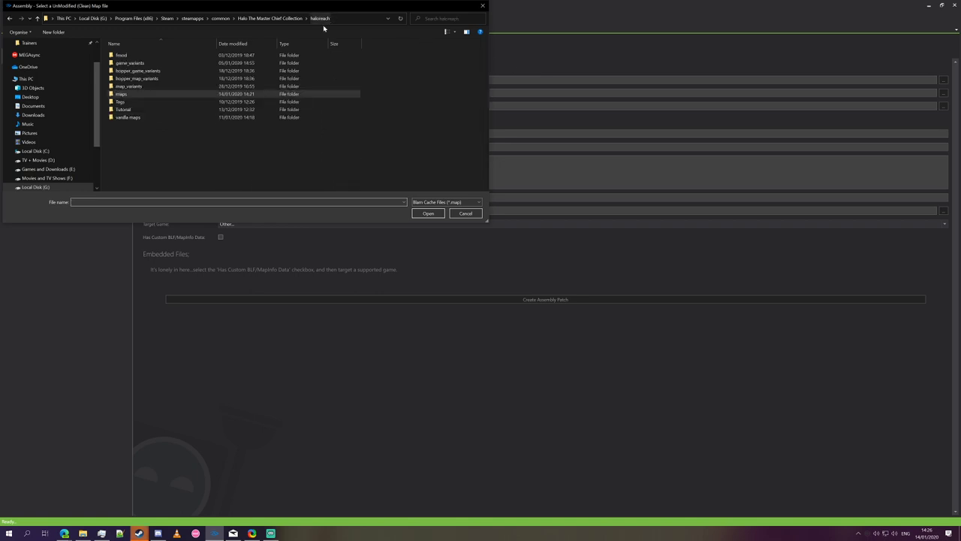
{"action": "double_click", "coordinate": [166, 118]}
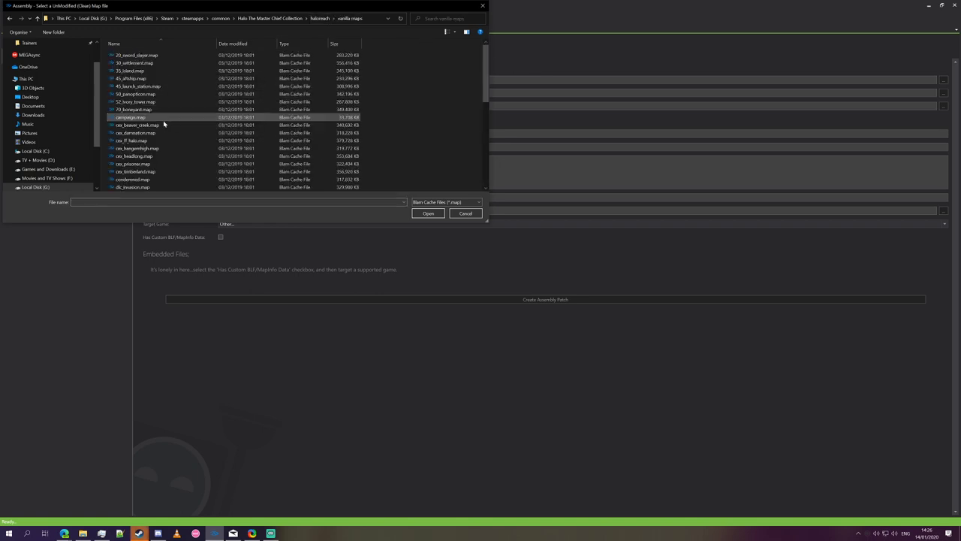
{"action": "scroll", "coordinate": [158, 113], "scroll_direction": "down", "scroll_amount": 5}
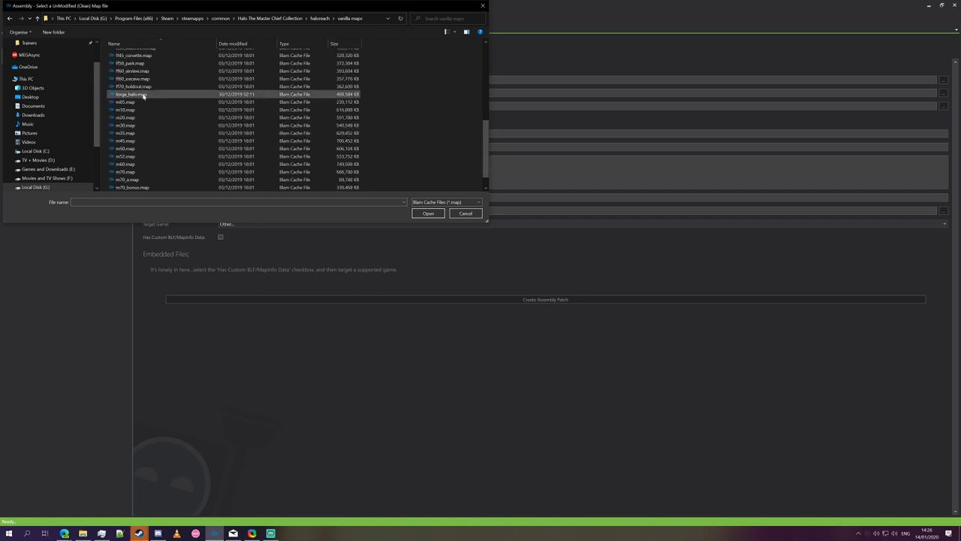
{"action": "double_click", "coordinate": [143, 95]}
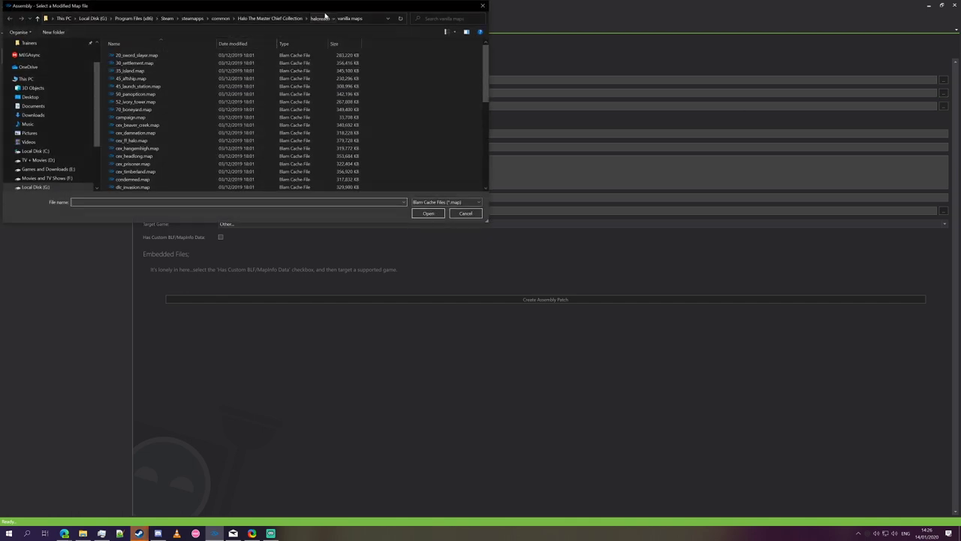
- Set the modified map to maps\forge_halo.map
{"action": "left_click", "coordinate": [321, 18]}
{"action": "double_click", "coordinate": [165, 94]}
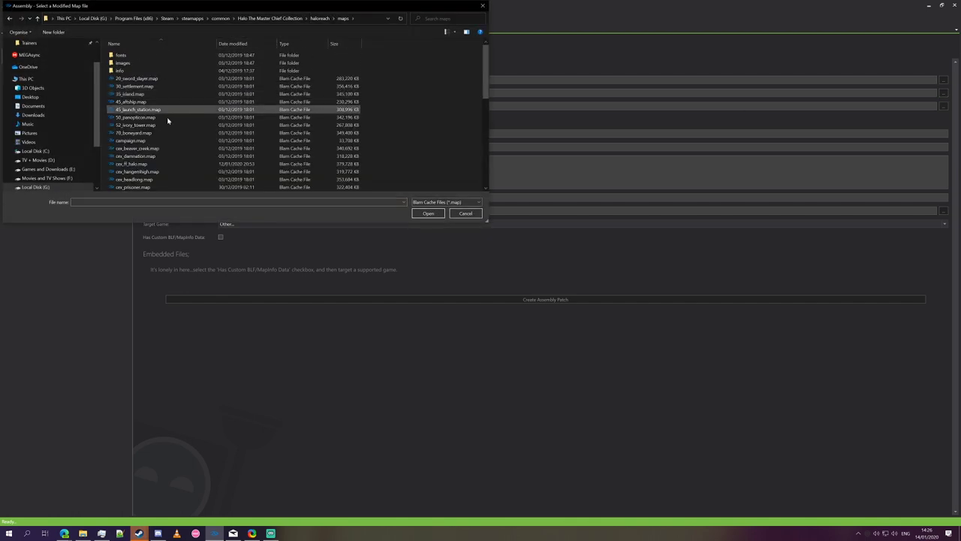
{"action": "scroll", "coordinate": [163, 124], "scroll_direction": "down", "scroll_amount": 5}
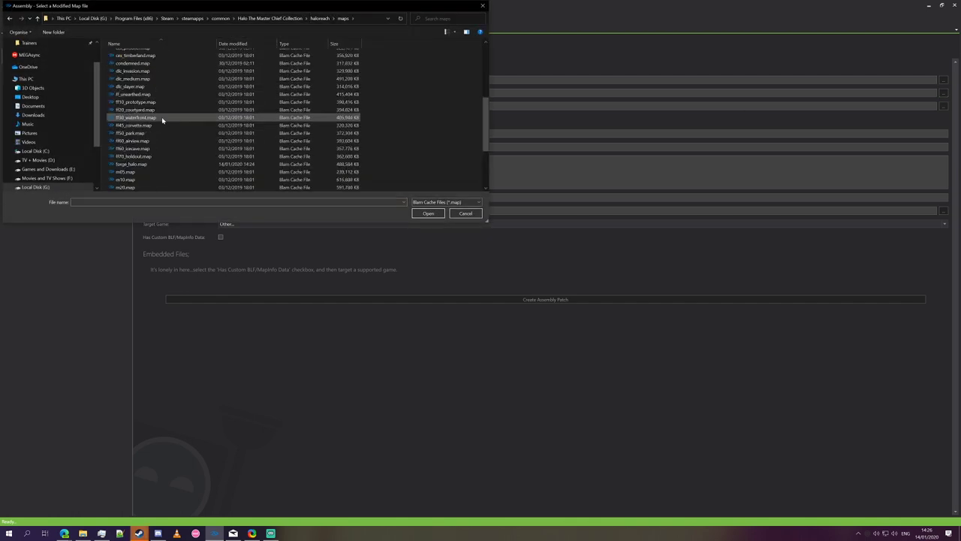
{"action": "left_click", "coordinate": [162, 165]}
{"action": "double_click", "coordinate": [163, 165]}
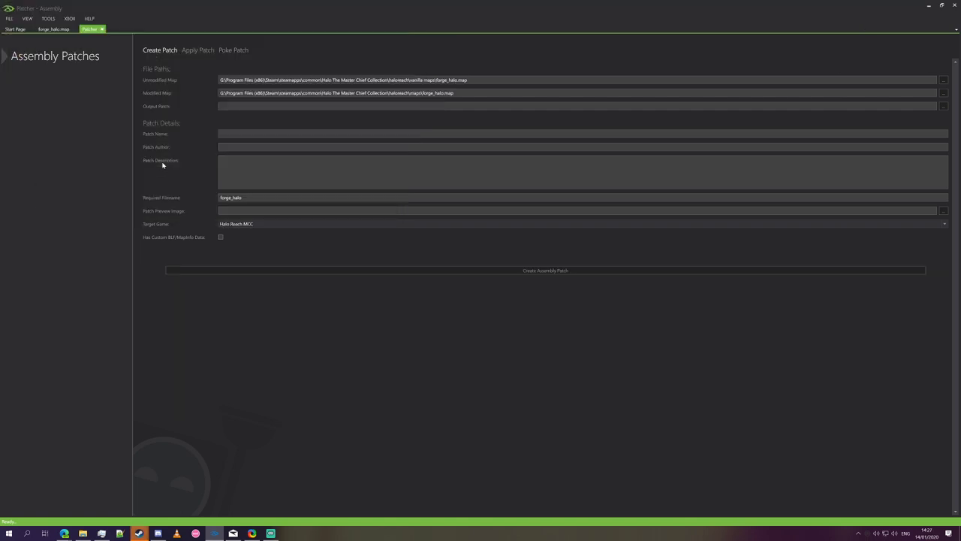
- Save the output patch as 1.asmp in the haloreach folder
{"action": "left_click", "coordinate": [943, 106]}
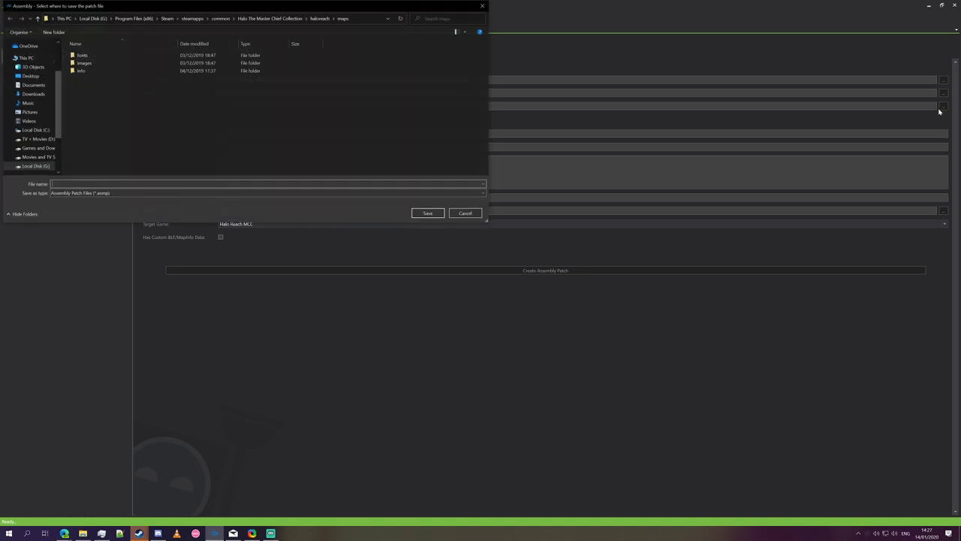
{"action": "left_click", "coordinate": [323, 19]}
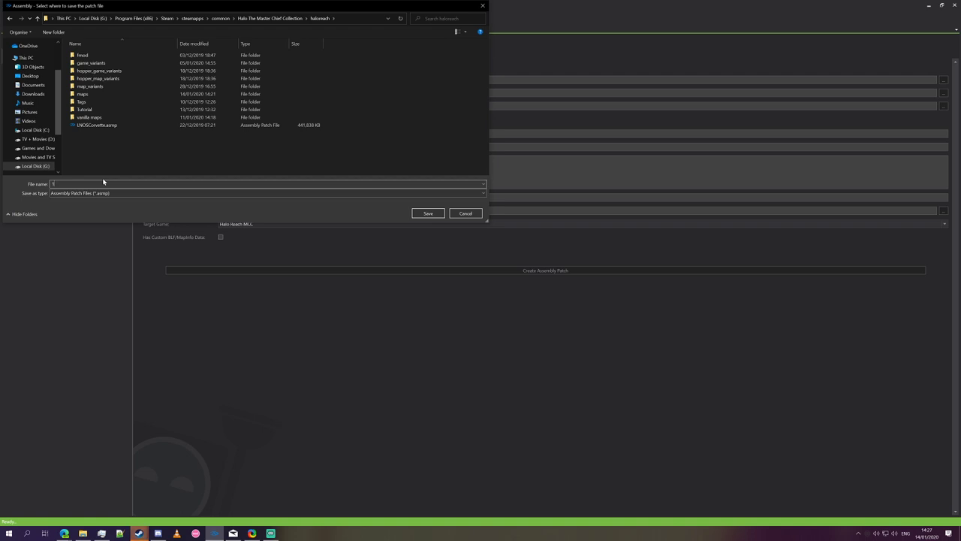
{"action": "left_click", "coordinate": [84, 194]}
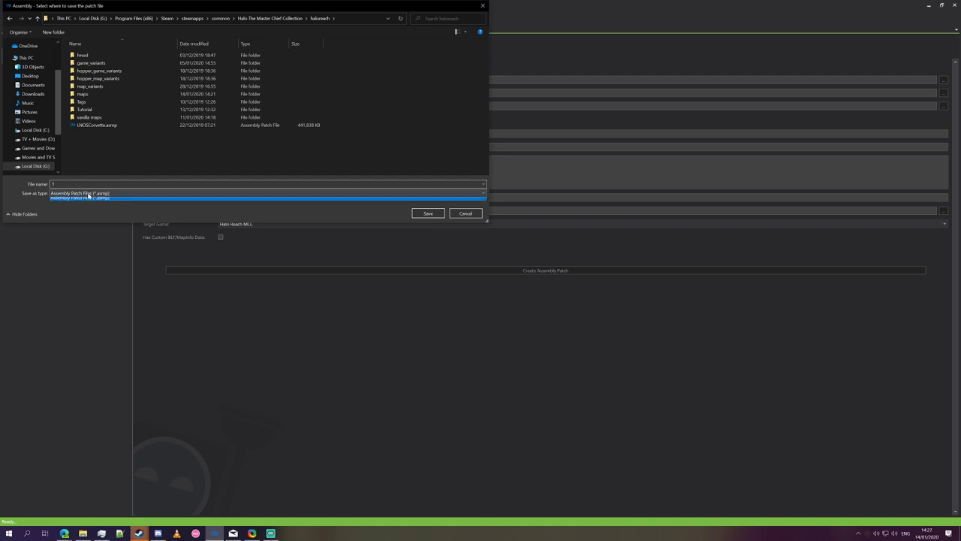
{"action": "left_click", "coordinate": [87, 201]}
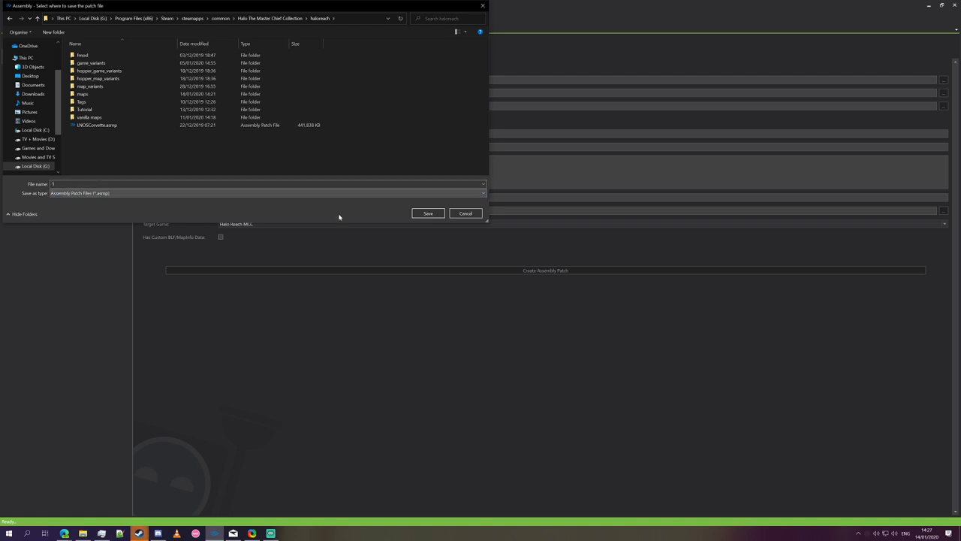
{"action": "left_click", "coordinate": [427, 213]}
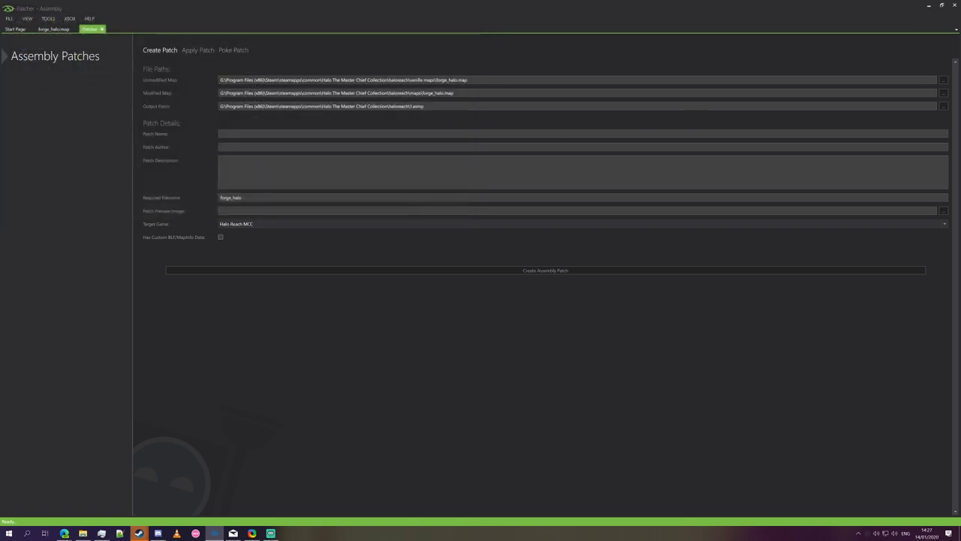
- Enter patch name 1, author 1 and description 2
{"action": "left_click", "coordinate": [220, 146]}
{"action": "left_click", "coordinate": [220, 160]}
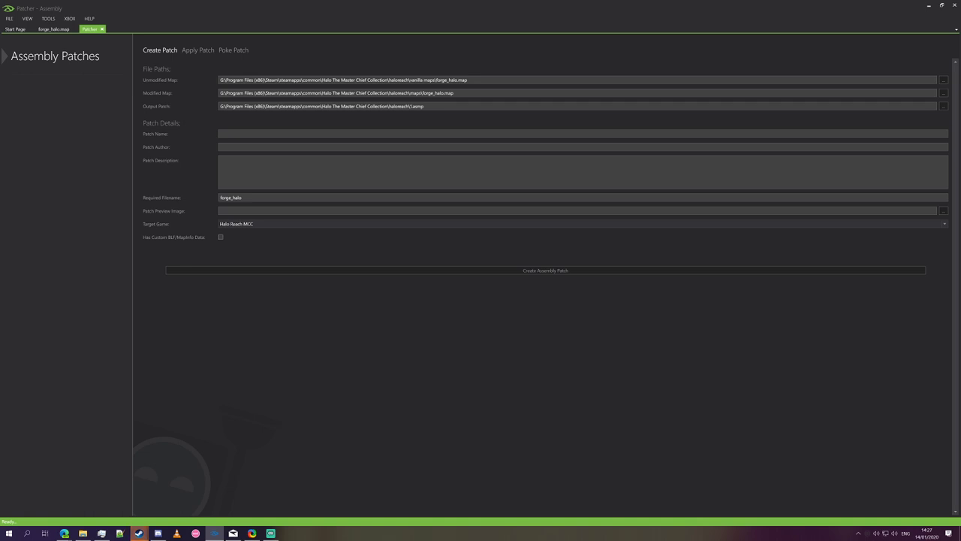
{"action": "left_click", "coordinate": [259, 133]}
{"action": "type", "text": "1"}
{"action": "key", "text": "Tab"}
{"action": "type", "text": "2"}
{"action": "left_click_drag", "start_coordinate": [248, 197], "coordinate": [203, 208]}
- Keep Halo Reach MCC as target game and create the 1.asmp patch
{"action": "left_click", "coordinate": [253, 224]}
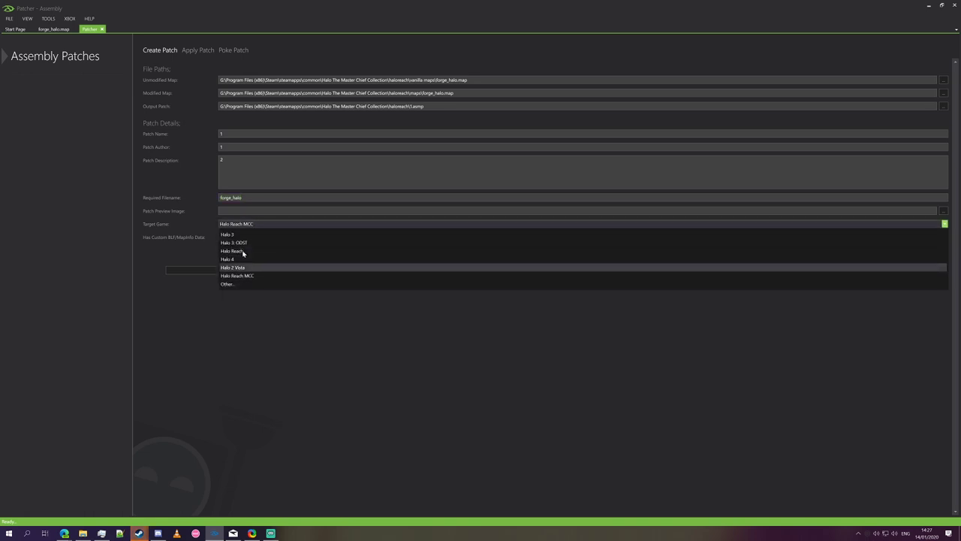
{"action": "left_click", "coordinate": [247, 224]}
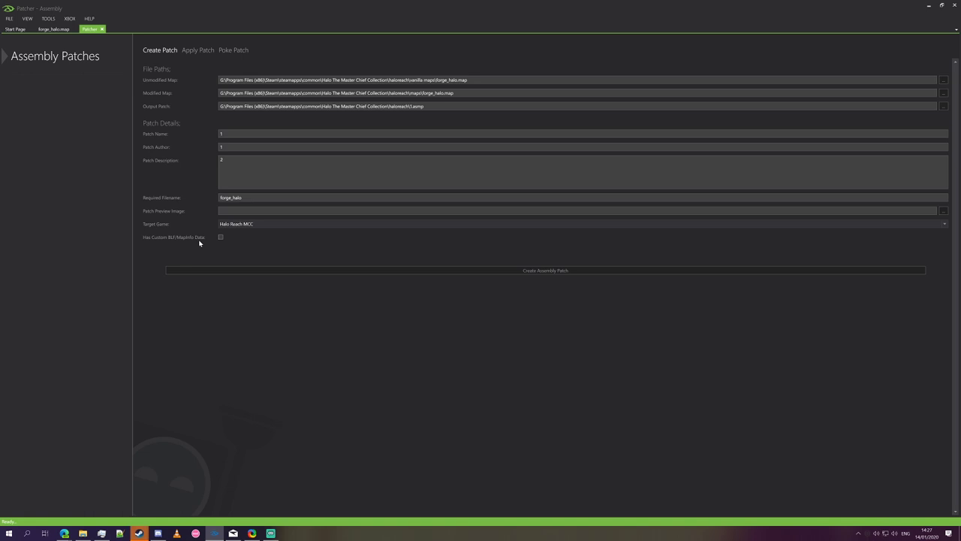
{"action": "left_click", "coordinate": [265, 272]}
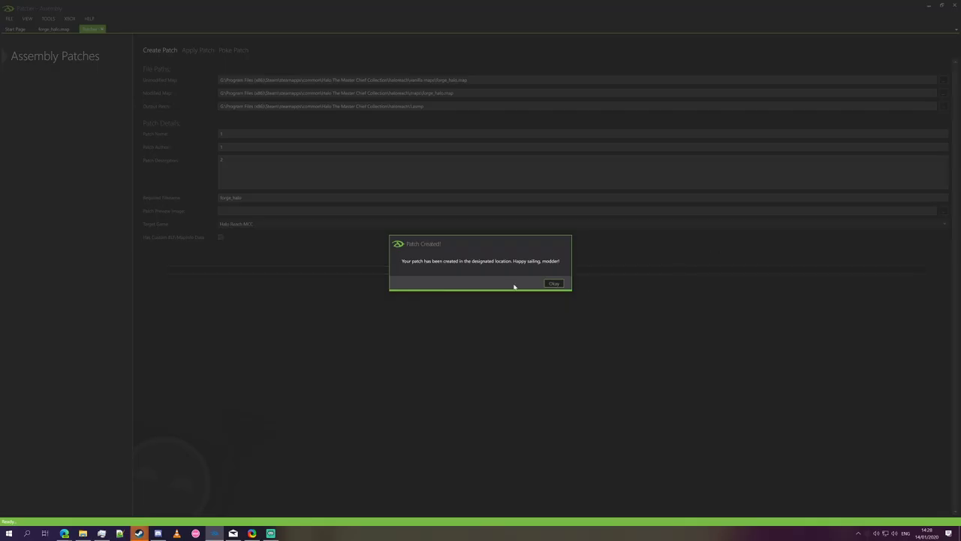
{"action": "left_click", "coordinate": [561, 283]}
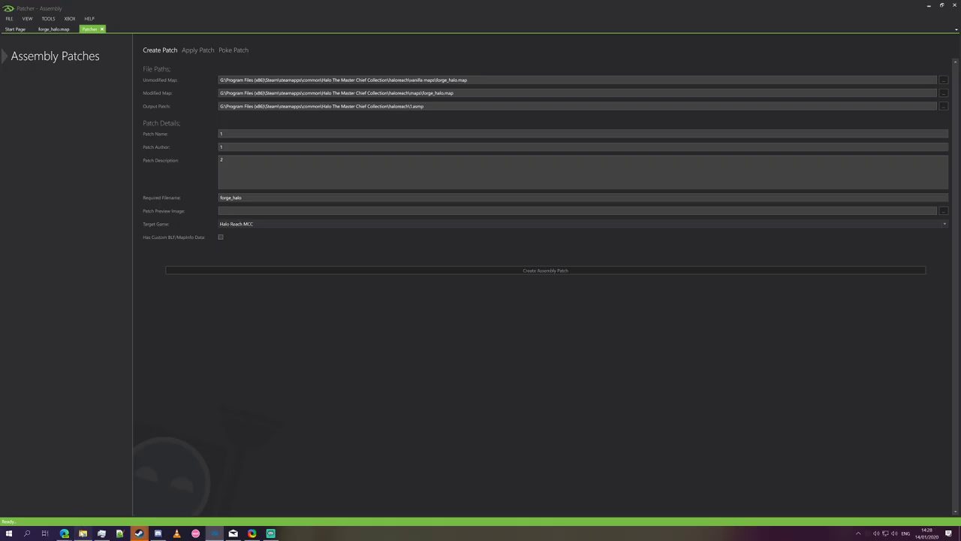
- Confirm the new 1.asmp patch sits in the haloreach folder
{"action": "left_click", "coordinate": [83, 533]}
{"action": "left_click", "coordinate": [267, 217]}
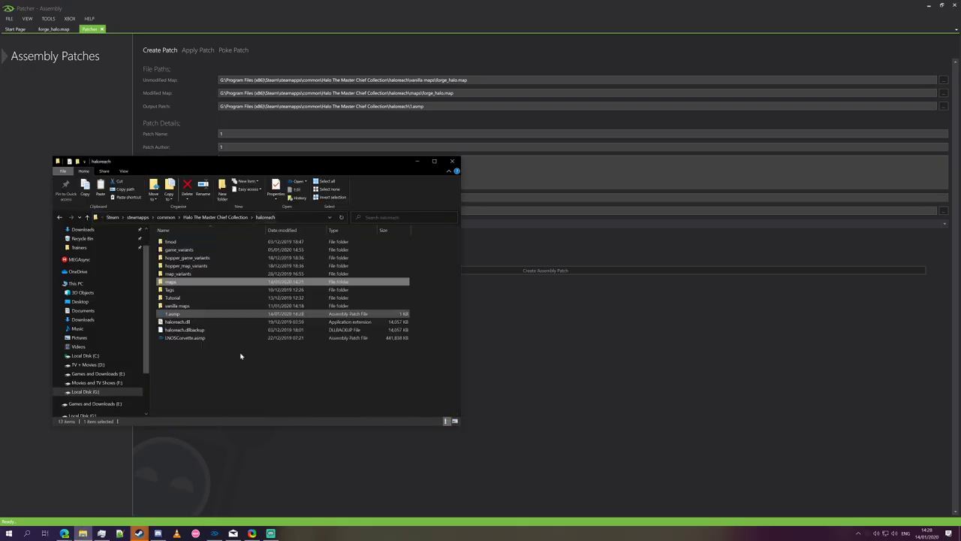
{"action": "left_click", "coordinate": [181, 314]}
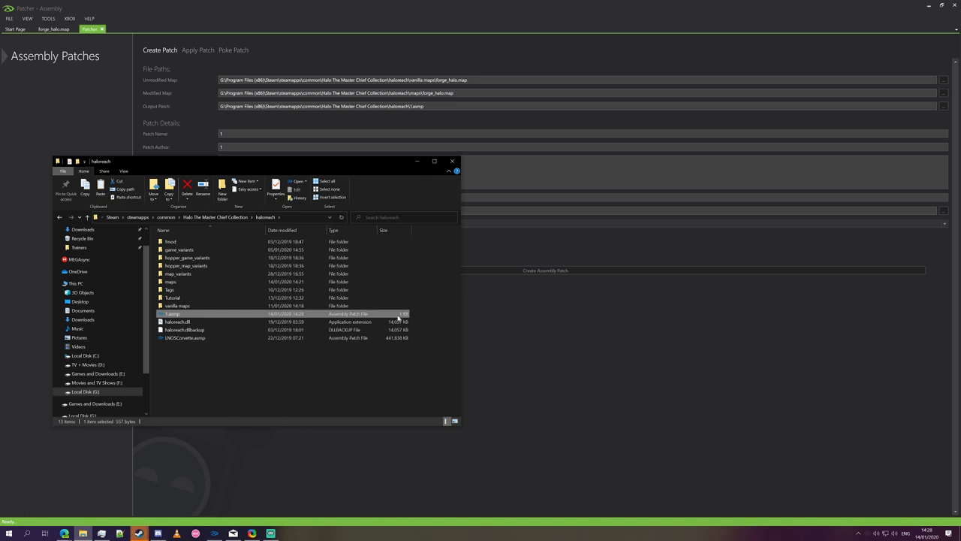
- Delete the modded forge_halo.map from maps, then switch Assembly's Patcher to Apply Patch
{"action": "double_click", "coordinate": [171, 282]}
{"action": "scroll", "coordinate": [210, 304], "scroll_direction": "down", "scroll_amount": 8}
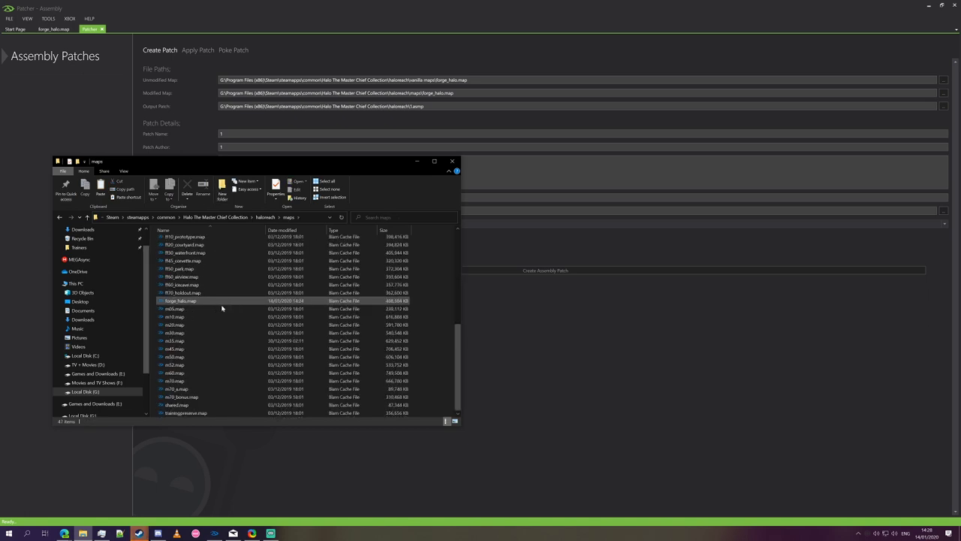
{"action": "left_click", "coordinate": [199, 299]}
{"action": "key", "text": "Delete"}
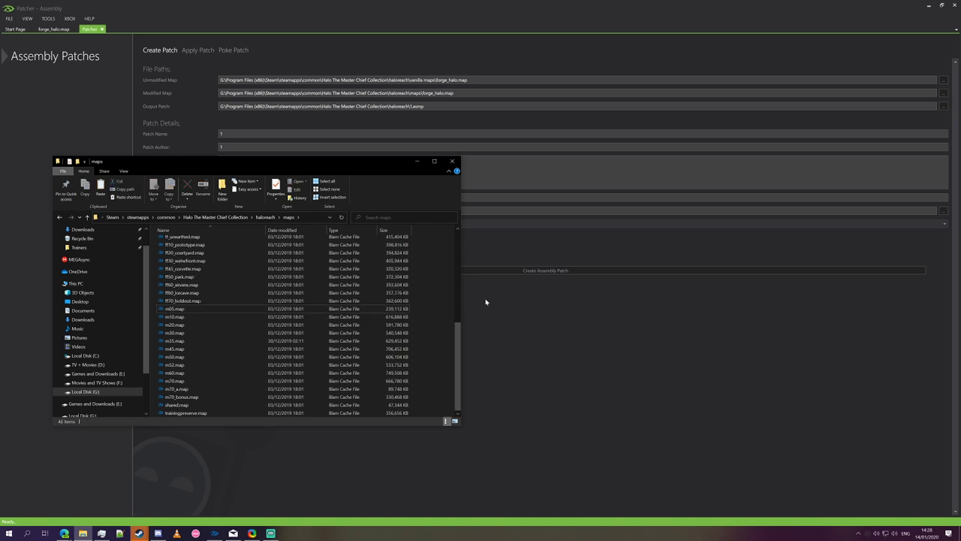
{"action": "key", "text": "alt+Up"}
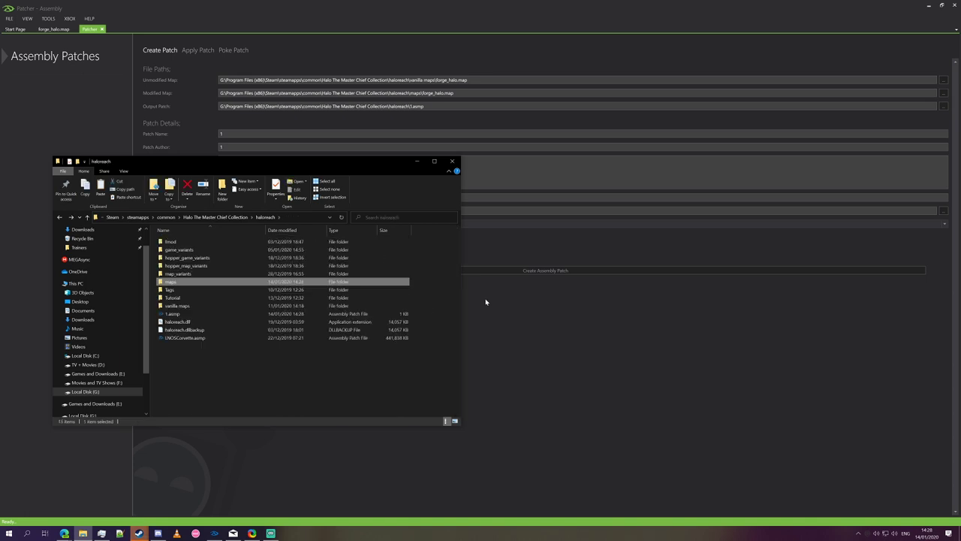
{"action": "left_click", "coordinate": [488, 299]}
{"action": "left_click", "coordinate": [196, 50]}
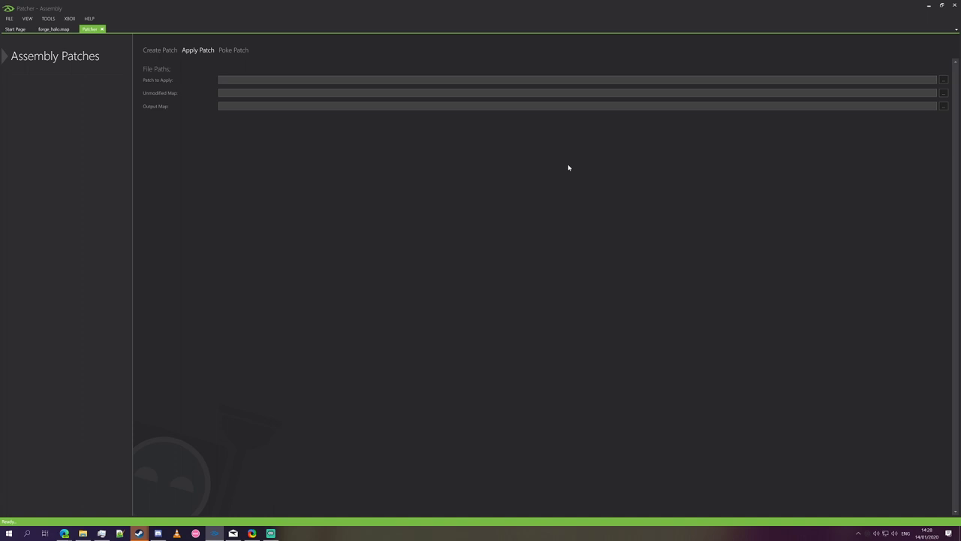
- Load 1.asmp as the patch to apply
{"action": "left_click", "coordinate": [943, 79]}
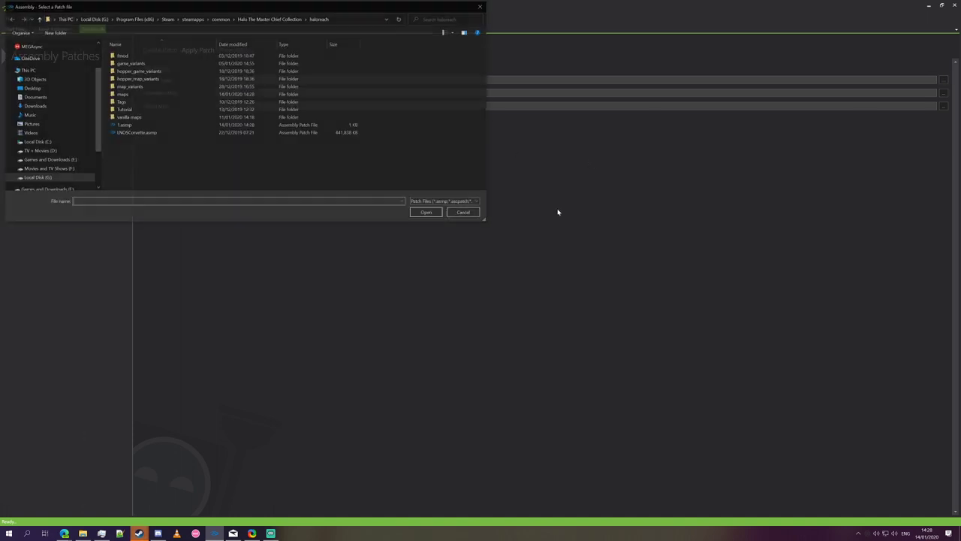
{"action": "left_click", "coordinate": [217, 126]}
{"action": "double_click", "coordinate": [217, 126]}
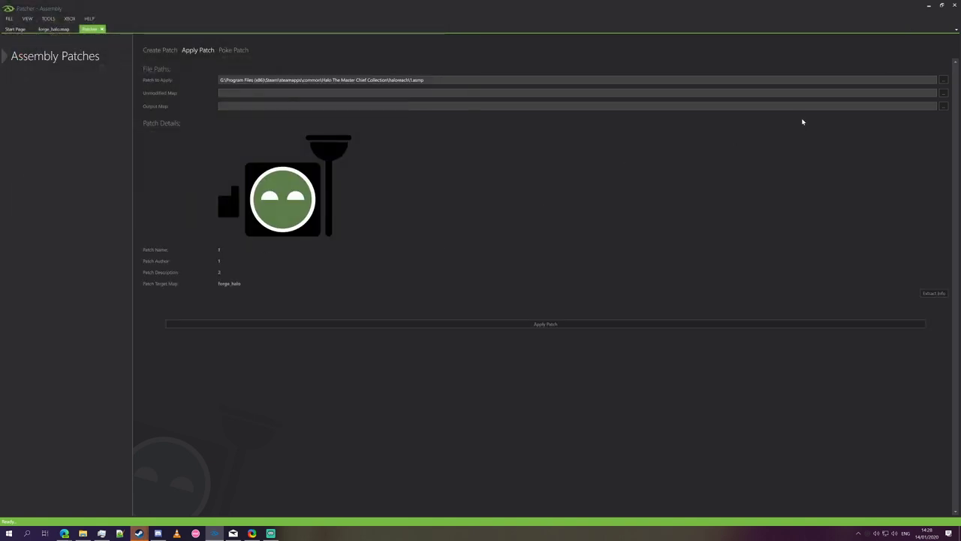
- Set the unmodified map to haloreach's vanilla maps\forge_halo.map
{"action": "left_click", "coordinate": [943, 92]}
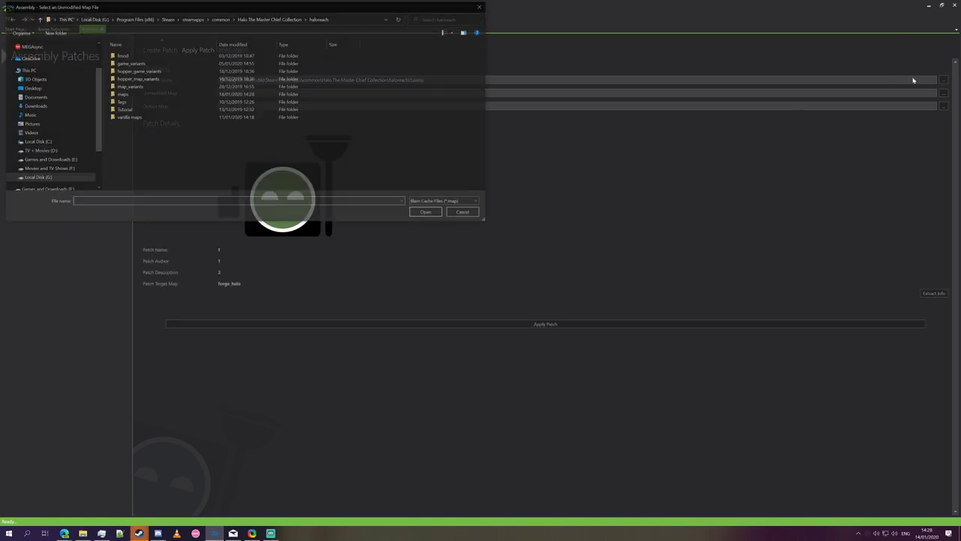
{"action": "left_click", "coordinate": [271, 18]}
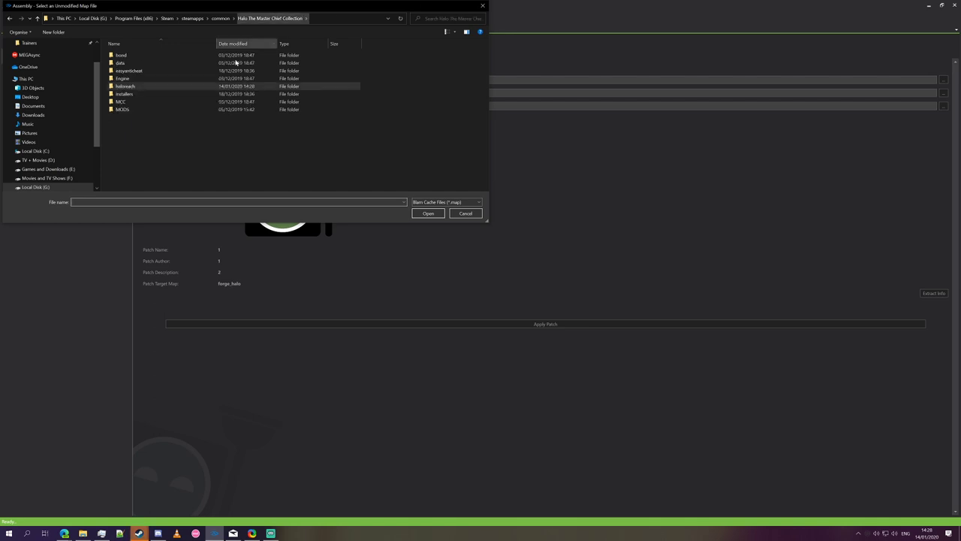
{"action": "double_click", "coordinate": [169, 87]}
{"action": "double_click", "coordinate": [139, 118]}
{"action": "scroll", "coordinate": [139, 120], "scroll_direction": "down", "scroll_amount": 5}
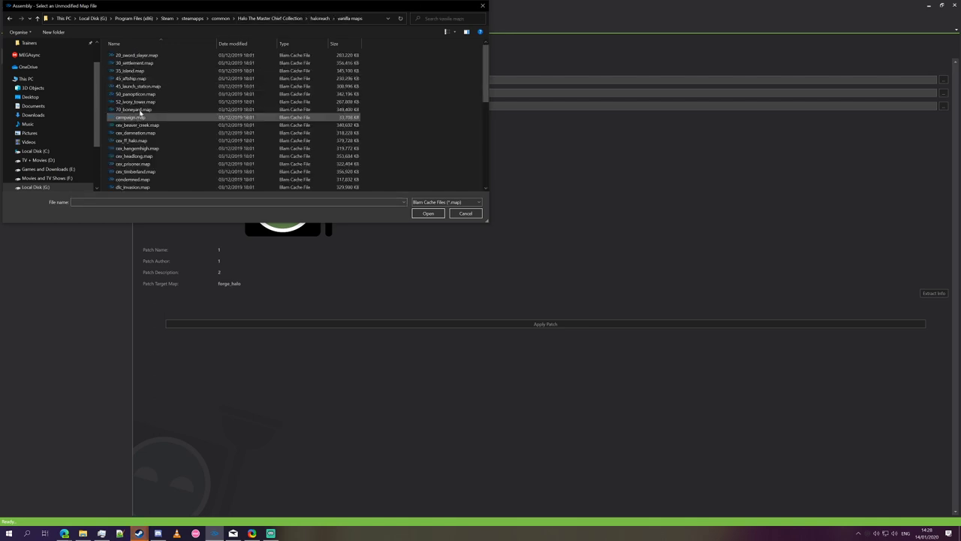
{"action": "left_click", "coordinate": [158, 95]}
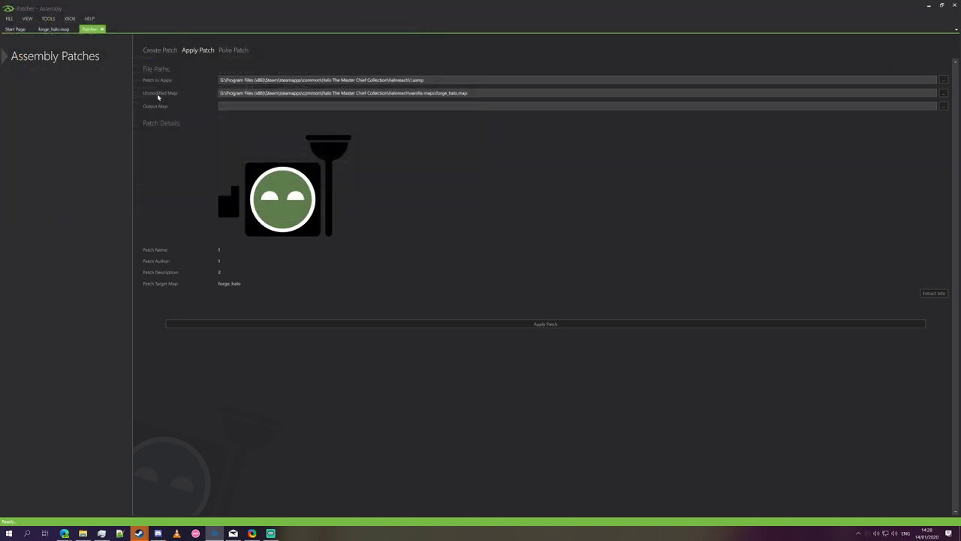
- Set the output map to forge_halo.map in the haloreach maps folder
{"action": "left_click", "coordinate": [943, 106]}
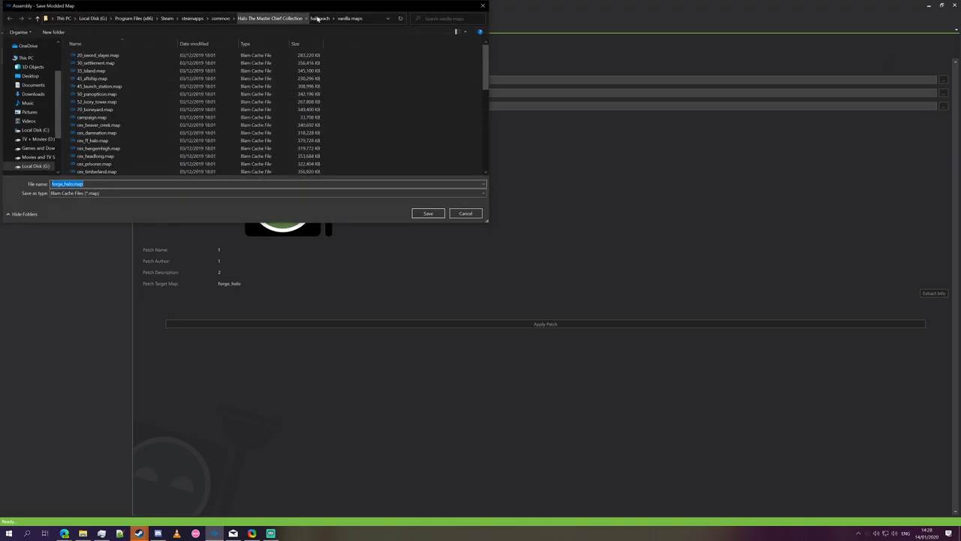
{"action": "left_click", "coordinate": [318, 18]}
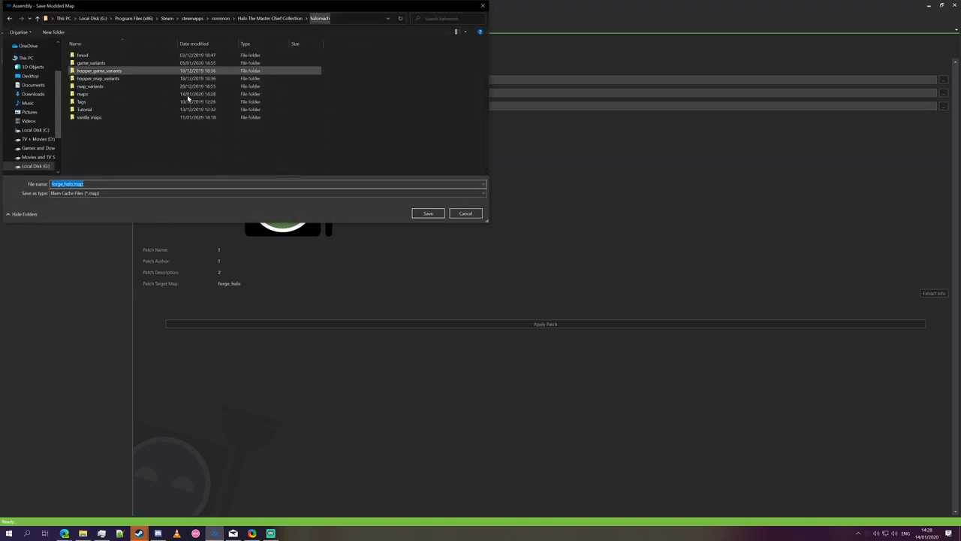
{"action": "double_click", "coordinate": [113, 94]}
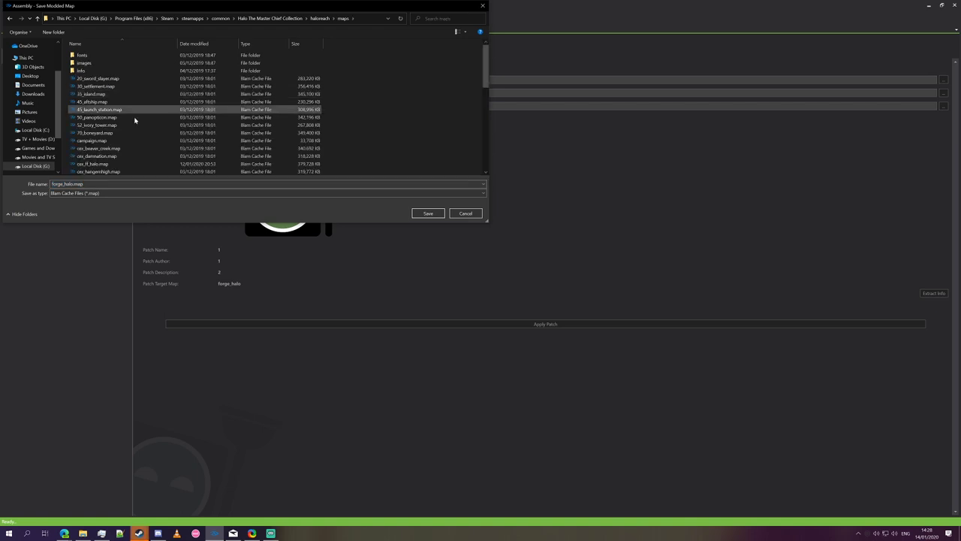
{"action": "left_click", "coordinate": [428, 214]}
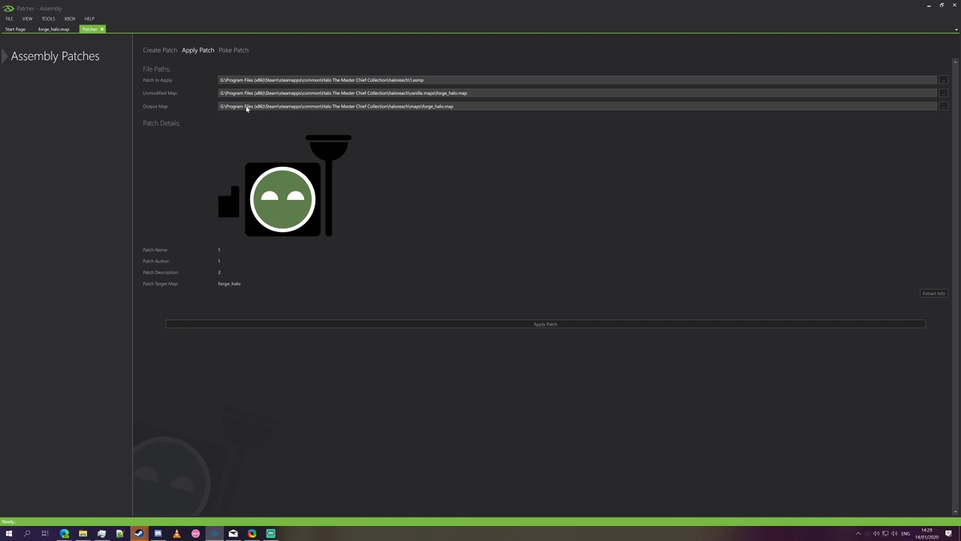
- Apply the patch, check the new 488,584 KB forge_halo.map in maps, and close Assembly's open map
{"action": "left_click", "coordinate": [556, 328]}
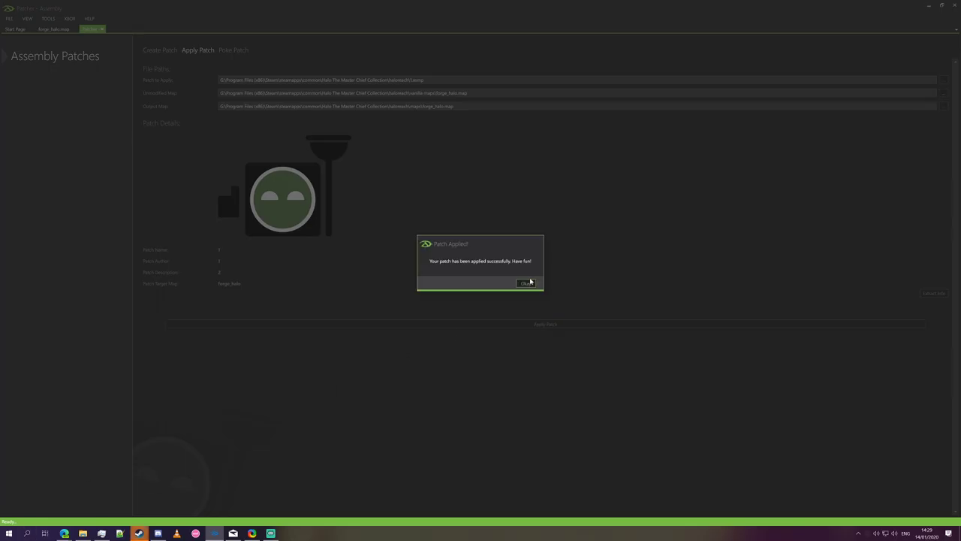
{"action": "left_click", "coordinate": [528, 283]}
{"action": "left_click", "coordinate": [83, 534]}
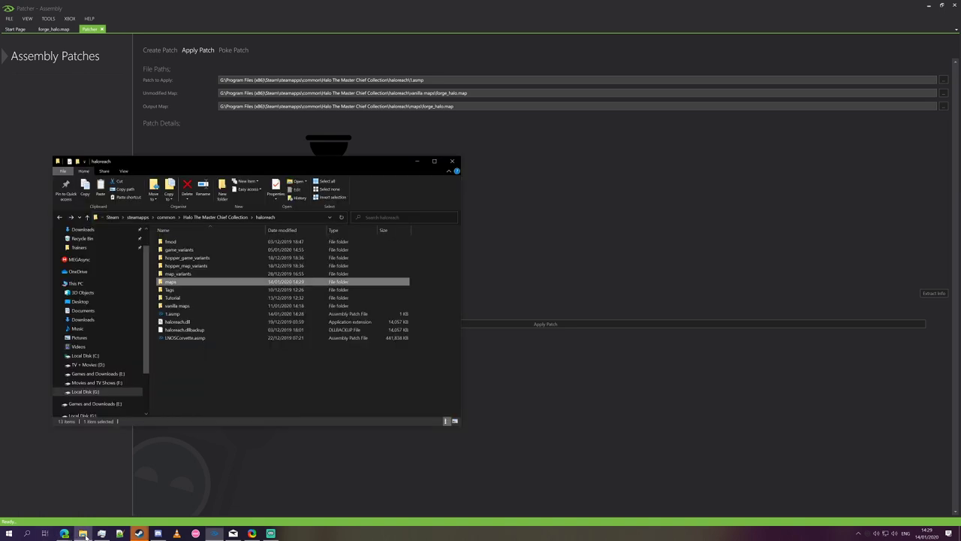
{"action": "double_click", "coordinate": [223, 284]}
{"action": "scroll", "coordinate": [225, 300], "scroll_direction": "down", "scroll_amount": 5}
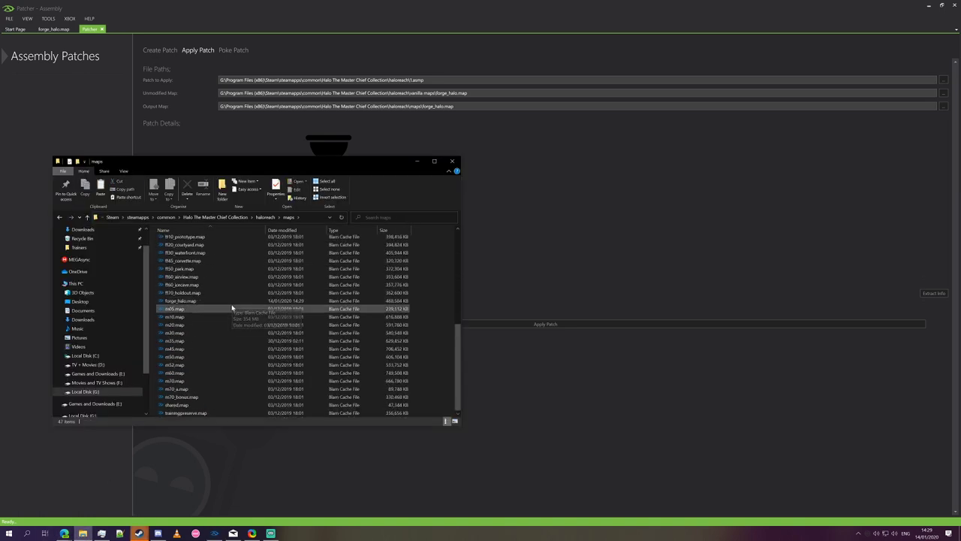
{"action": "left_click", "coordinate": [225, 300]}
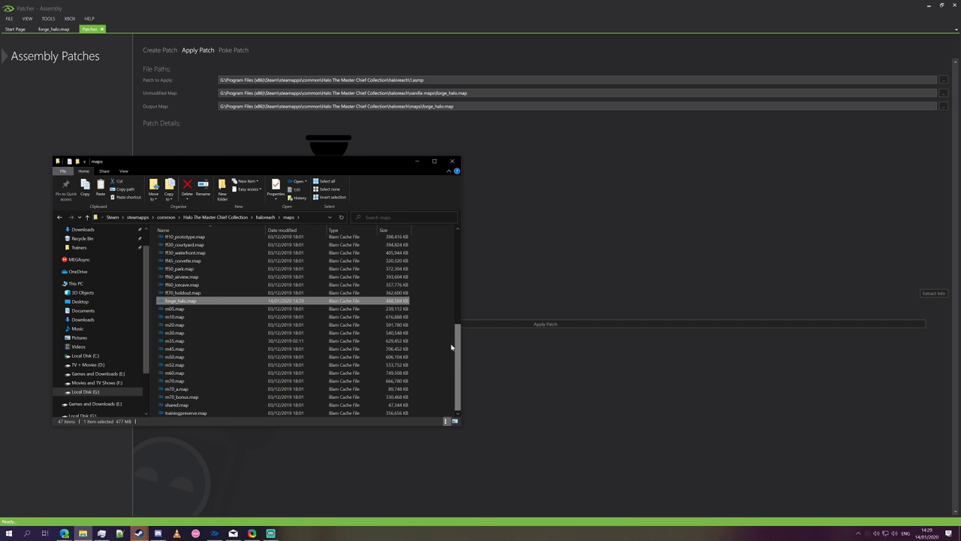
{"action": "key", "text": "Down"}
{"action": "key", "text": "Down"}
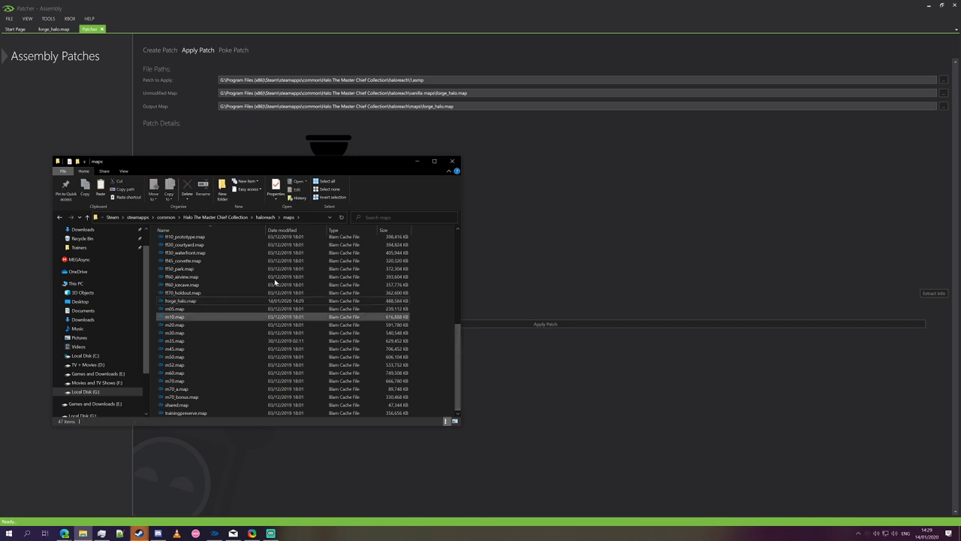
{"action": "left_click", "coordinate": [74, 29]}
{"action": "left_click", "coordinate": [16, 29]}
- Load the patched forge_halo.map, inspect the Falcon model's scorpion cannon child, then close it
{"action": "left_click", "coordinate": [45, 99]}
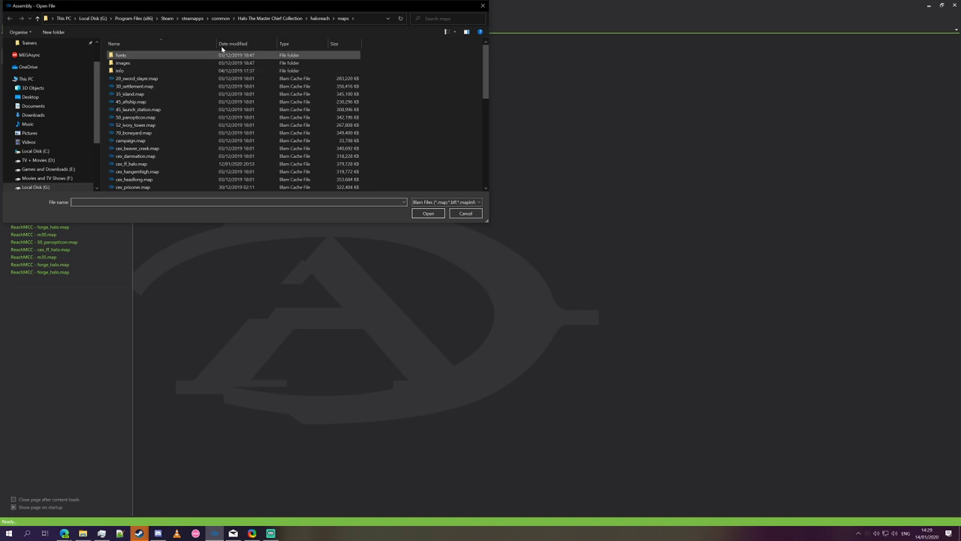
{"action": "double_click", "coordinate": [137, 161]}
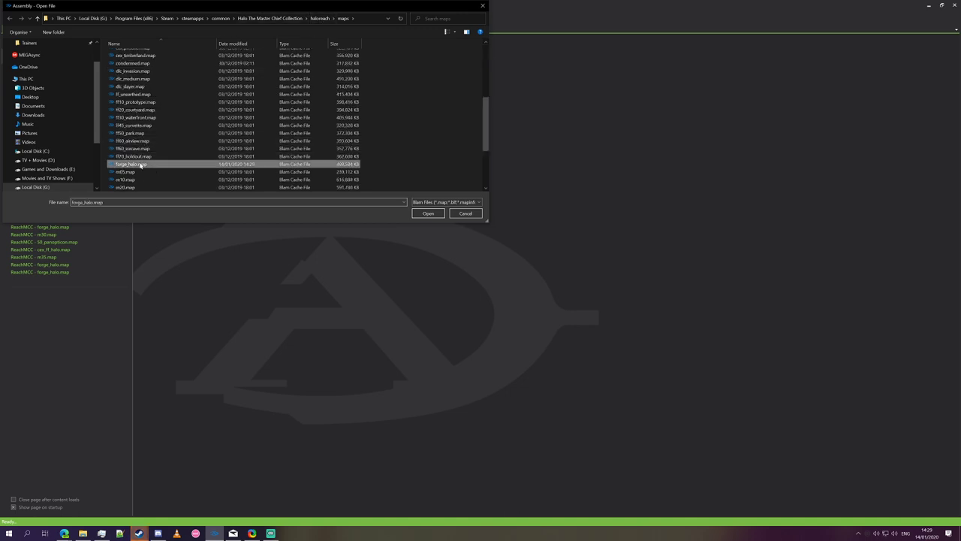
{"action": "left_click", "coordinate": [33, 44]}
{"action": "scroll", "coordinate": [53, 368], "scroll_direction": "down", "scroll_amount": 15}
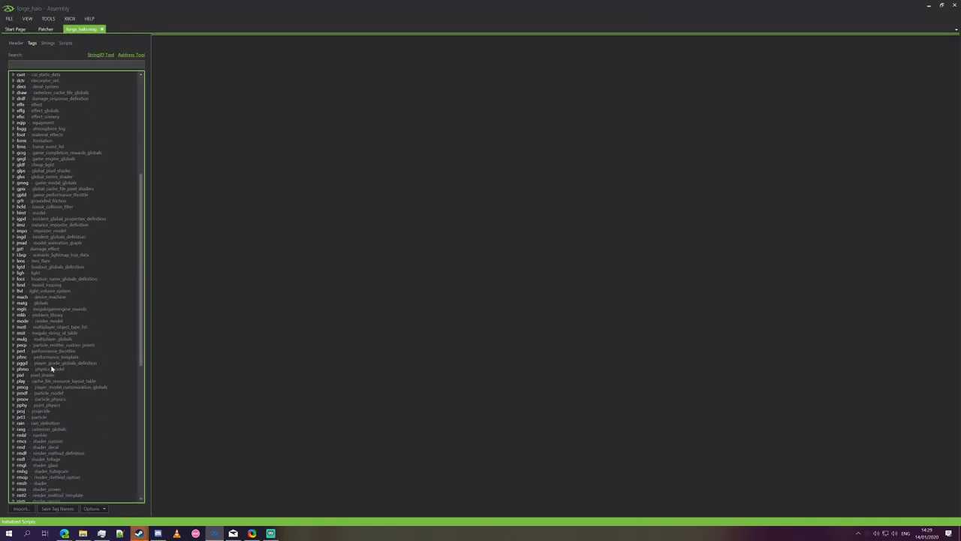
{"action": "left_click", "coordinate": [14, 421]}
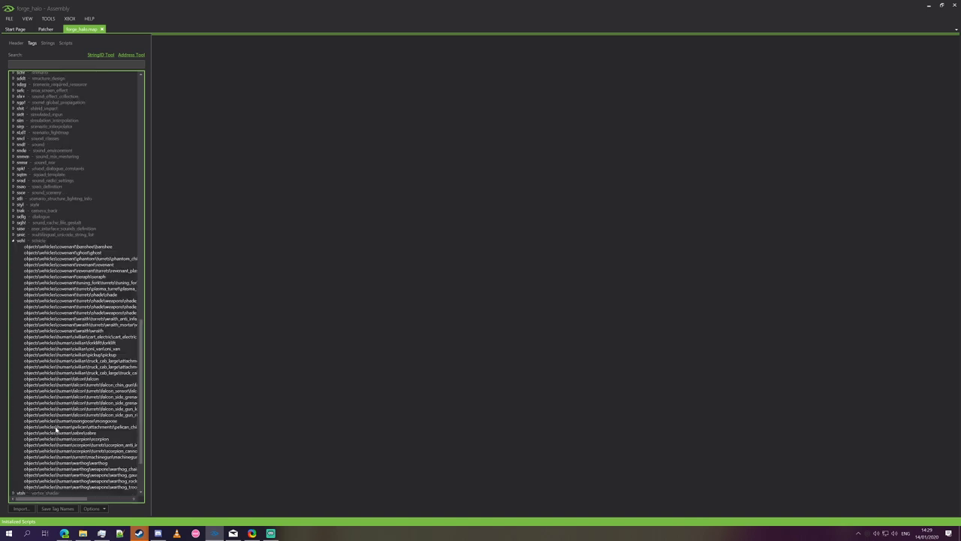
{"action": "double_click", "coordinate": [89, 380]}
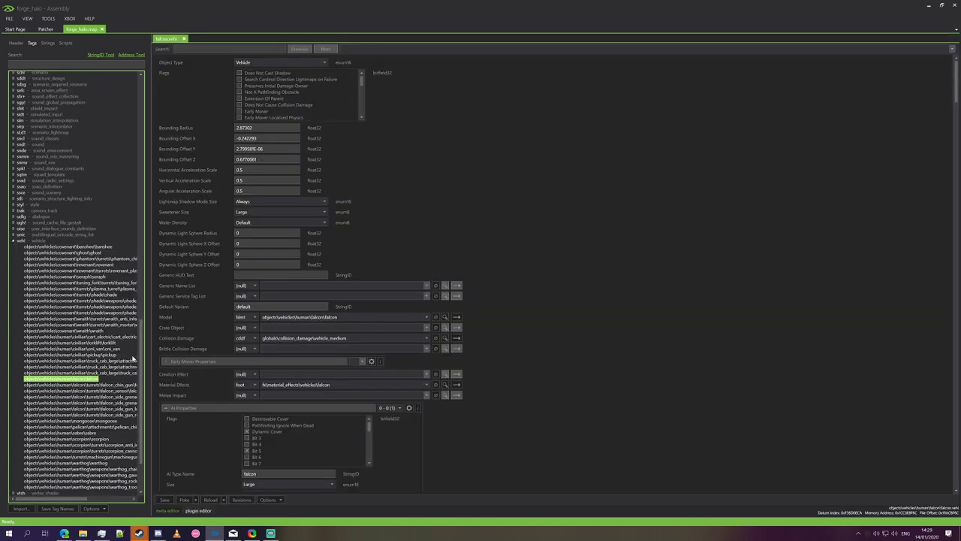
{"action": "left_click", "coordinate": [456, 317]}
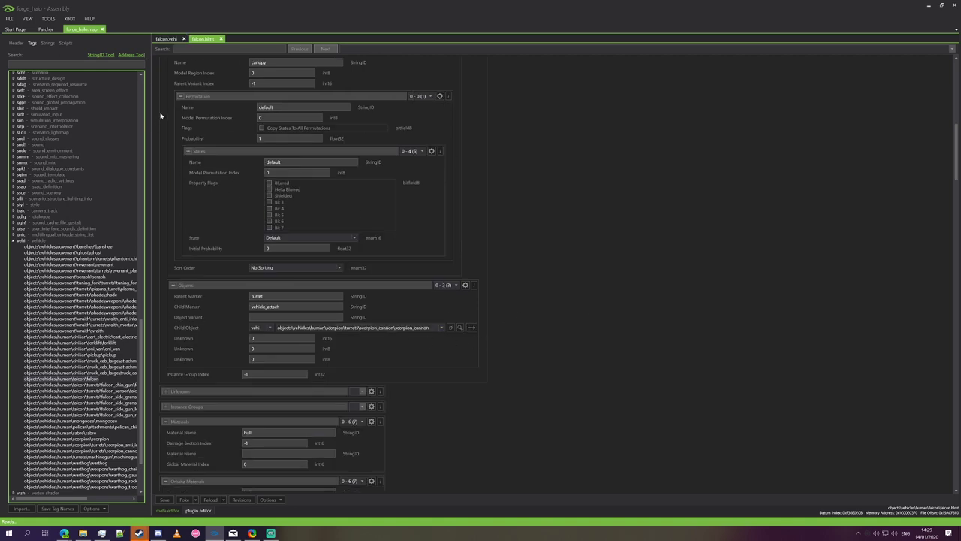
{"action": "left_click", "coordinate": [102, 28]}
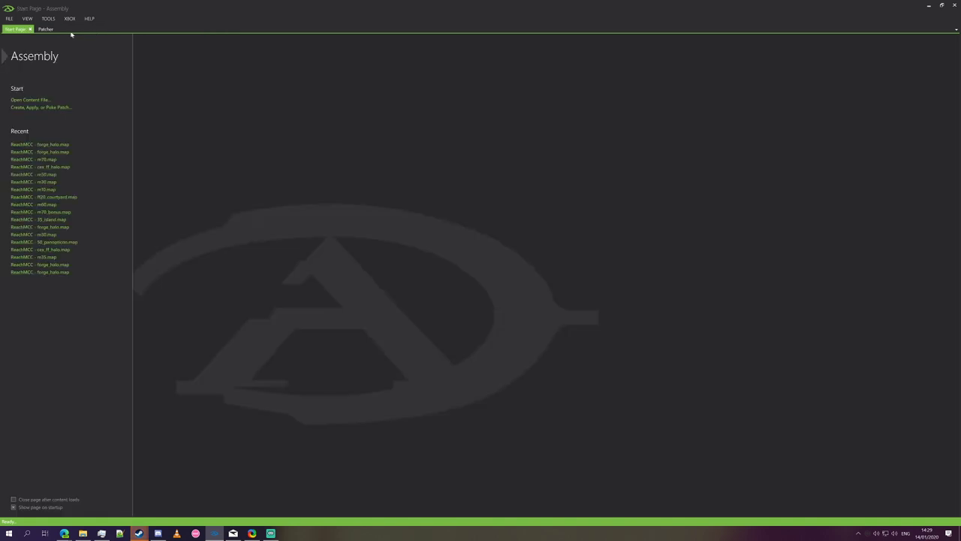
- Open the vanilla maps\forge_halo.map for comparison
{"action": "left_click", "coordinate": [34, 100]}
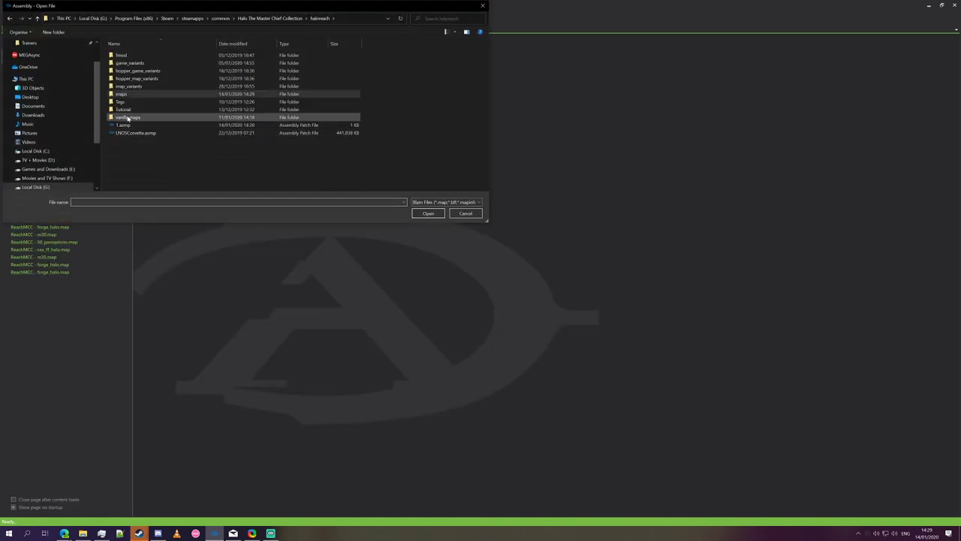
{"action": "double_click", "coordinate": [124, 118]}
{"action": "scroll", "coordinate": [185, 129], "scroll_direction": "down", "scroll_amount": 5}
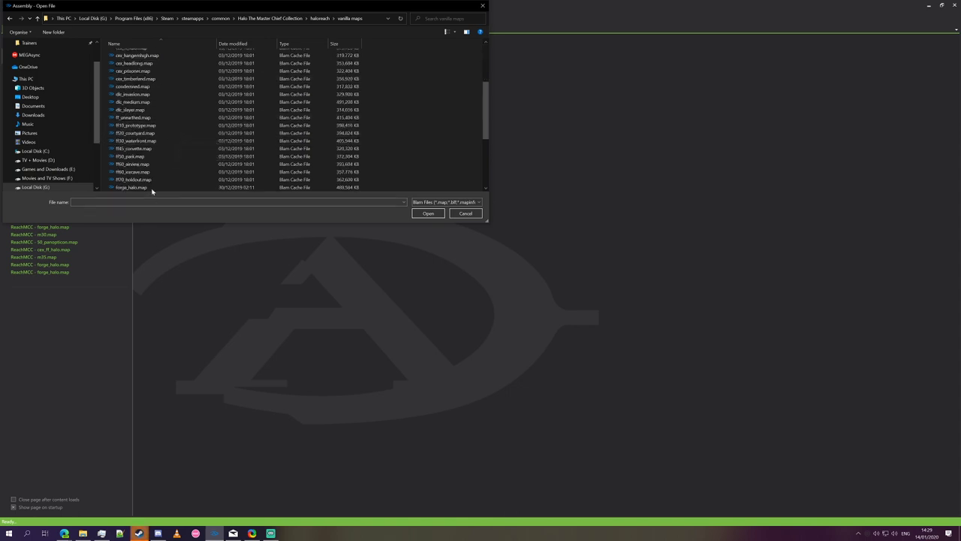
{"action": "scroll", "coordinate": [147, 165], "scroll_direction": "down", "scroll_amount": 5}
{"action": "double_click", "coordinate": [126, 79]}
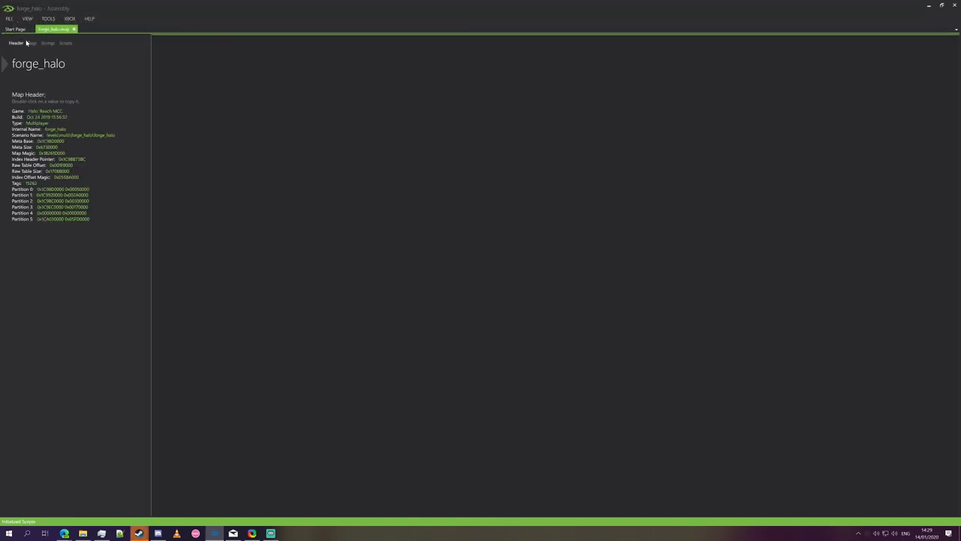
- Inspect the vanilla Falcon's model tag with its chin gun, then close the map
{"action": "left_click", "coordinate": [32, 43]}
{"action": "scroll", "coordinate": [54, 392], "scroll_direction": "down", "scroll_amount": 10}
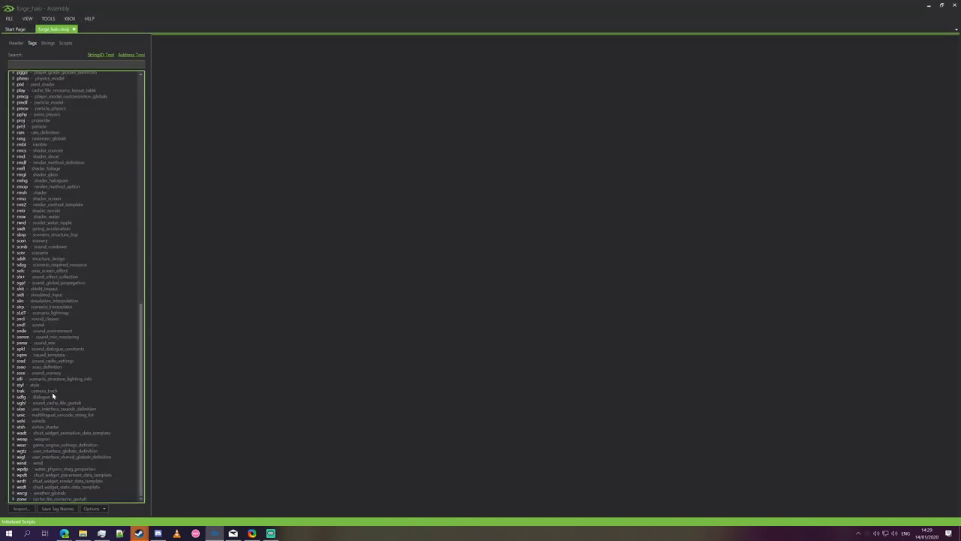
{"action": "left_click", "coordinate": [12, 420]}
{"action": "left_click", "coordinate": [12, 420]}
{"action": "left_click", "coordinate": [12, 420]}
{"action": "scroll", "coordinate": [50, 428], "scroll_direction": "down", "scroll_amount": 3}
{"action": "scroll", "coordinate": [50, 428], "scroll_direction": "down", "scroll_amount": 2}
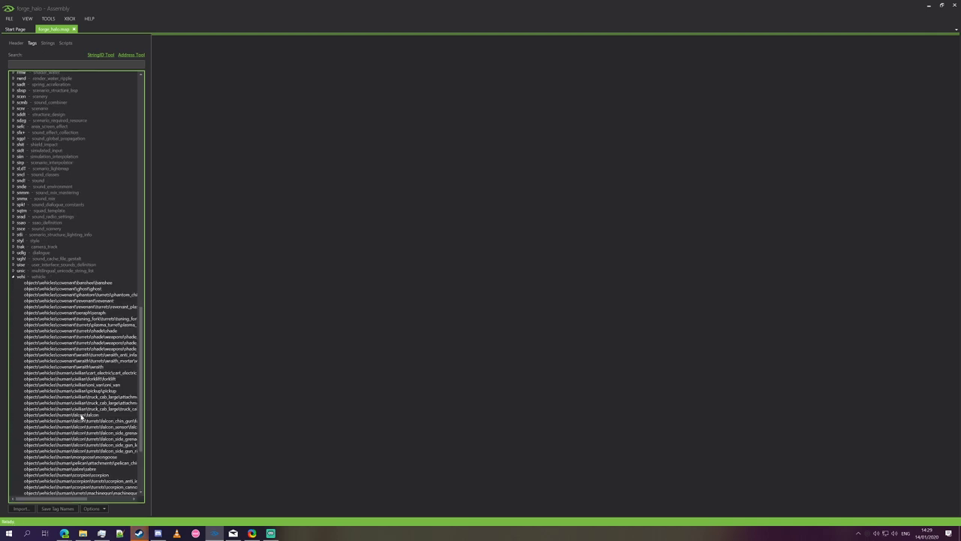
{"action": "double_click", "coordinate": [81, 416]}
{"action": "left_click", "coordinate": [457, 318]}
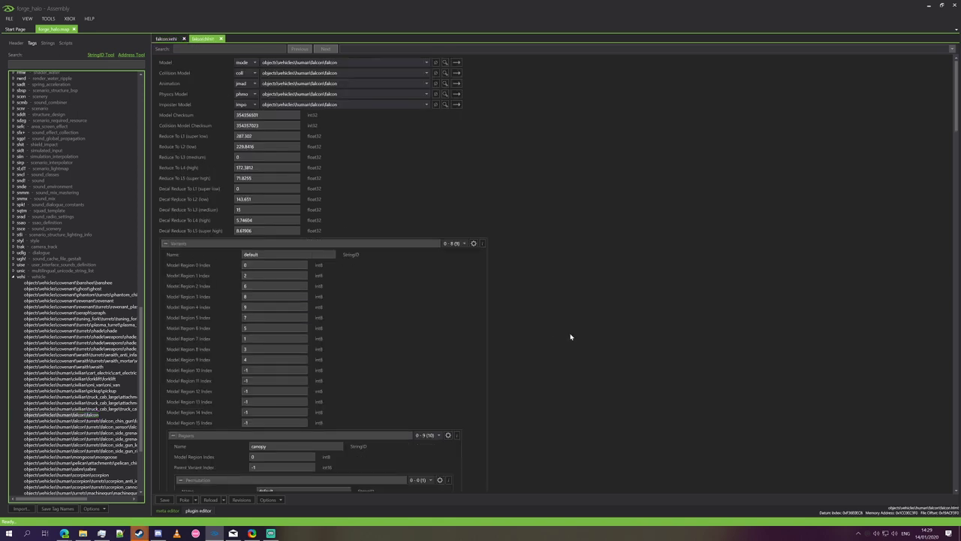
{"action": "scroll", "coordinate": [578, 368], "scroll_direction": "down", "scroll_amount": 9}
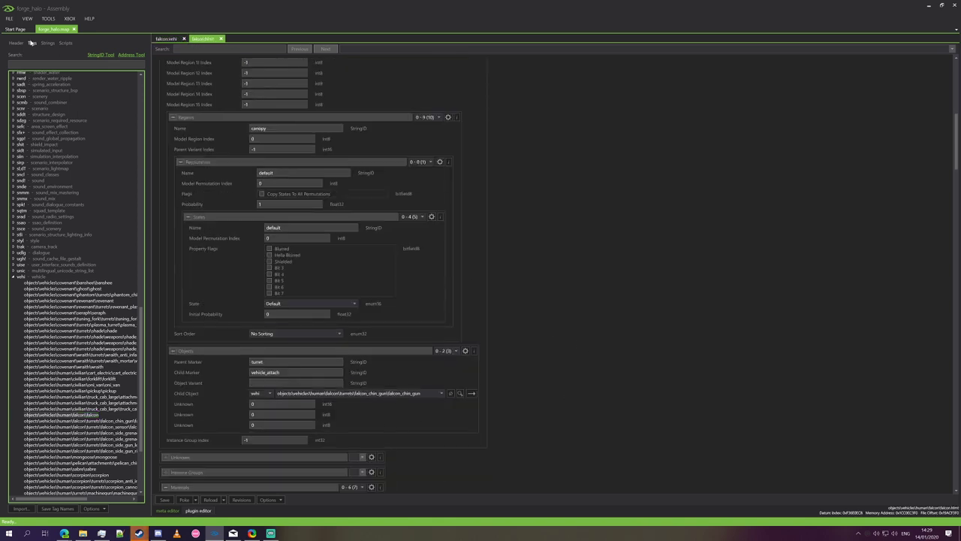
{"action": "left_click", "coordinate": [74, 28]}
{"action": "left_click", "coordinate": [83, 533]}
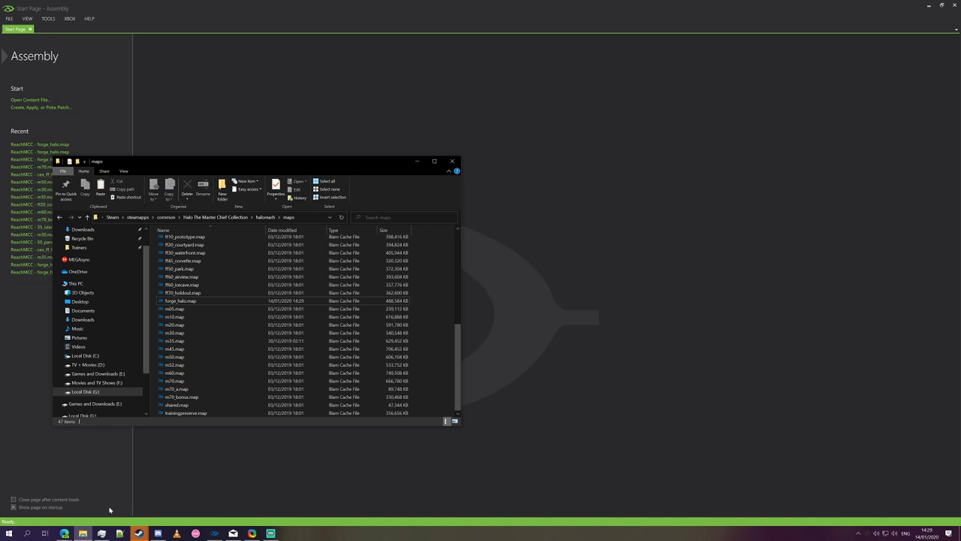
- Delete the patched forge_halo.map from haloreach\maps and return to the haloreach folder
{"action": "left_click", "coordinate": [58, 217]}
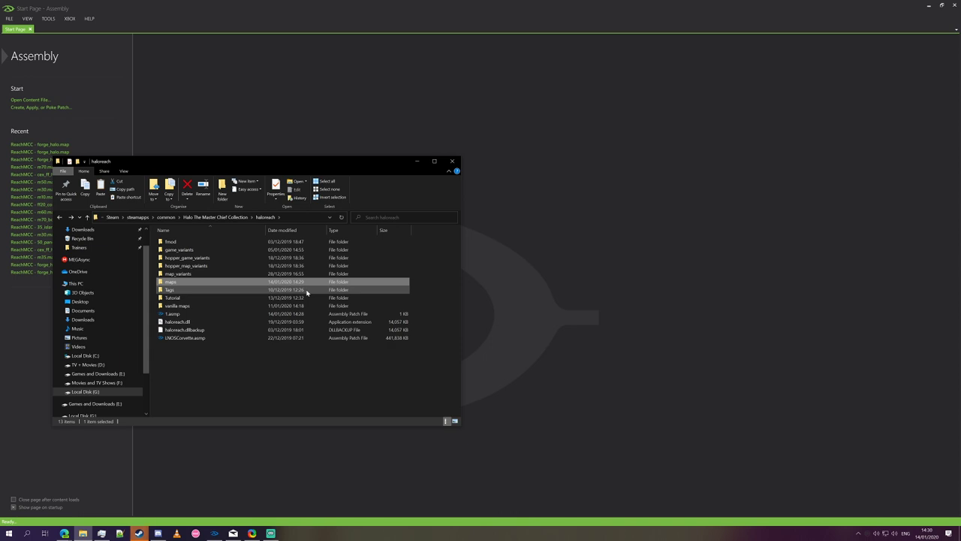
{"action": "double_click", "coordinate": [246, 282]}
{"action": "scroll", "coordinate": [248, 301], "scroll_direction": "down", "scroll_amount": 6}
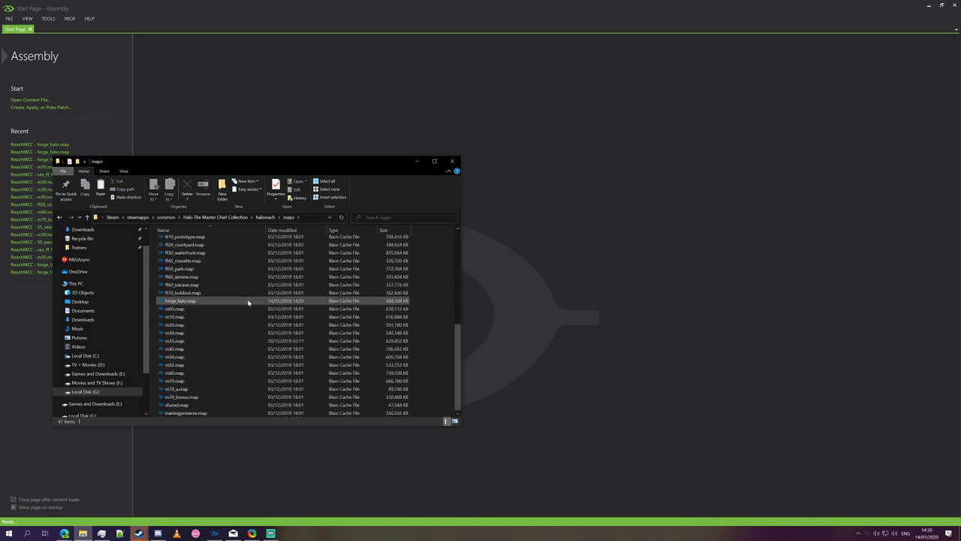
{"action": "left_click", "coordinate": [249, 303]}
{"action": "key", "text": "Delete"}
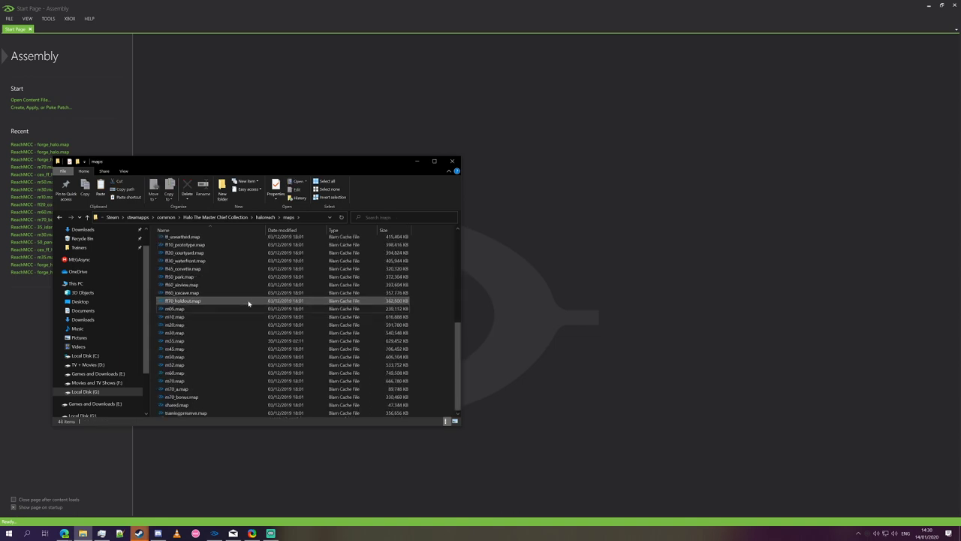
{"action": "left_click", "coordinate": [60, 217]}
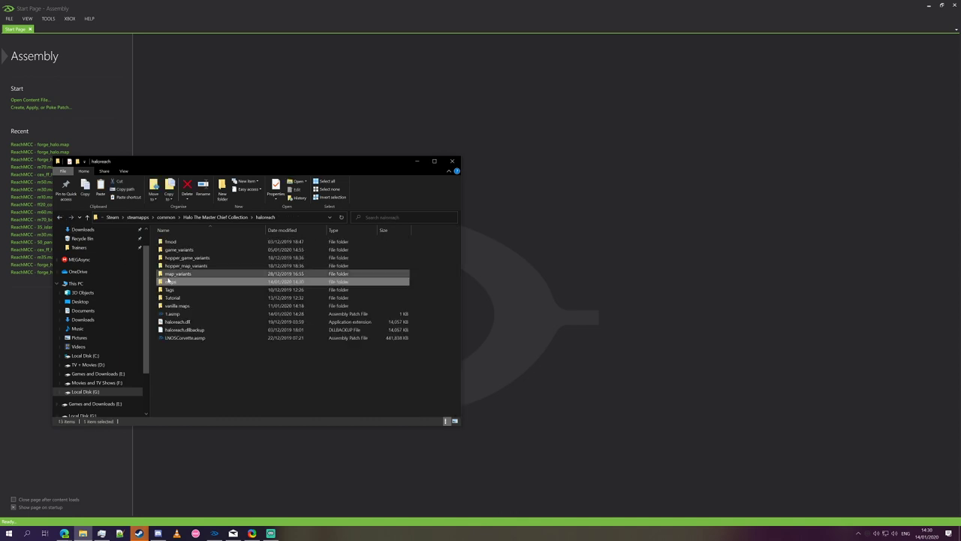
- In the Tutorial folder, compare patch tester.asmp (111,576 KB) with the larger Rocketpodpelican.tagc
{"action": "double_click", "coordinate": [222, 294]}
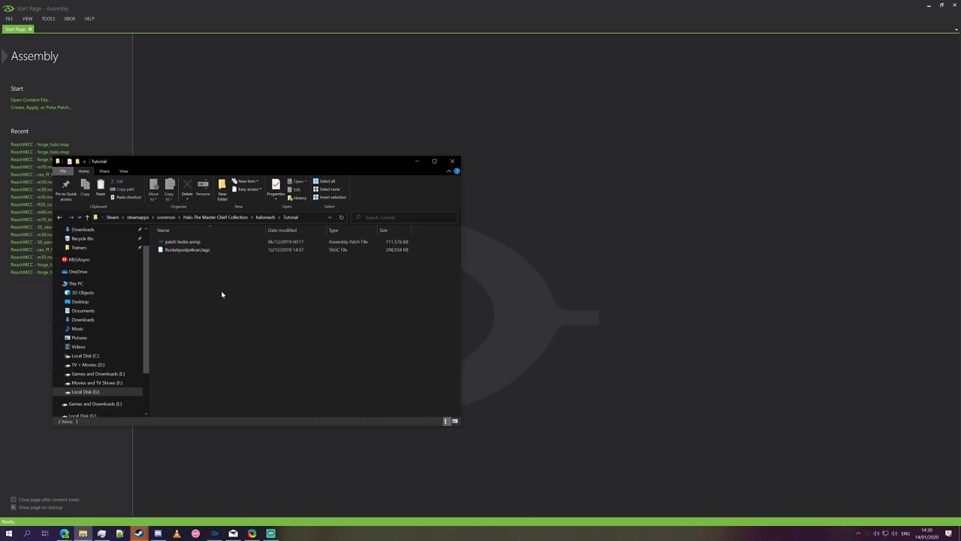
{"action": "left_click", "coordinate": [212, 242]}
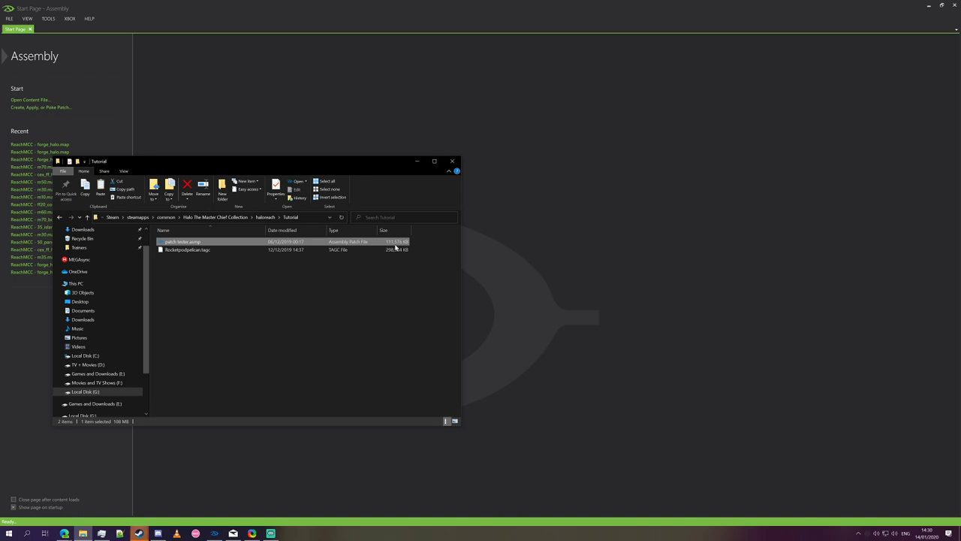
{"action": "left_click_drag", "start_coordinate": [415, 262], "coordinate": [407, 251]}
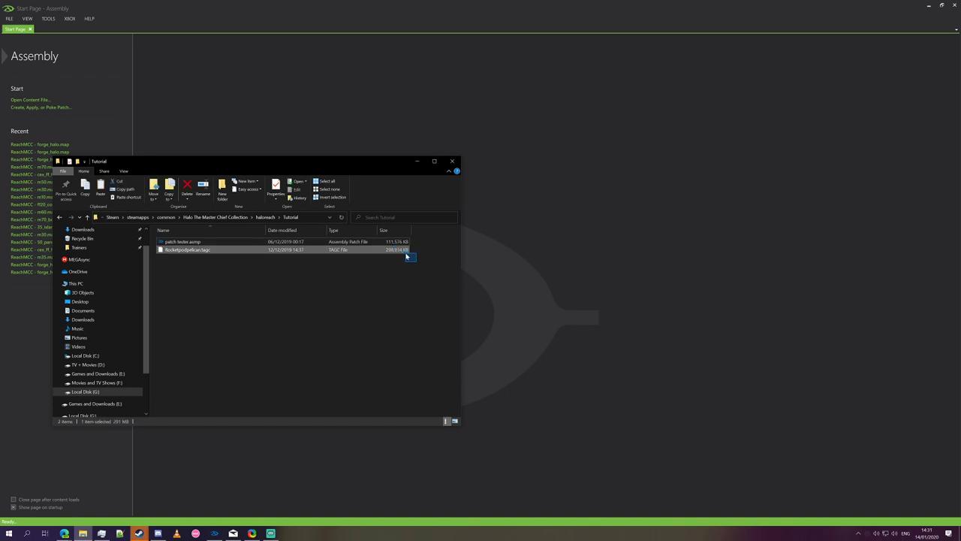
{"action": "left_click", "coordinate": [411, 254]}
{"action": "left_click", "coordinate": [199, 251]}
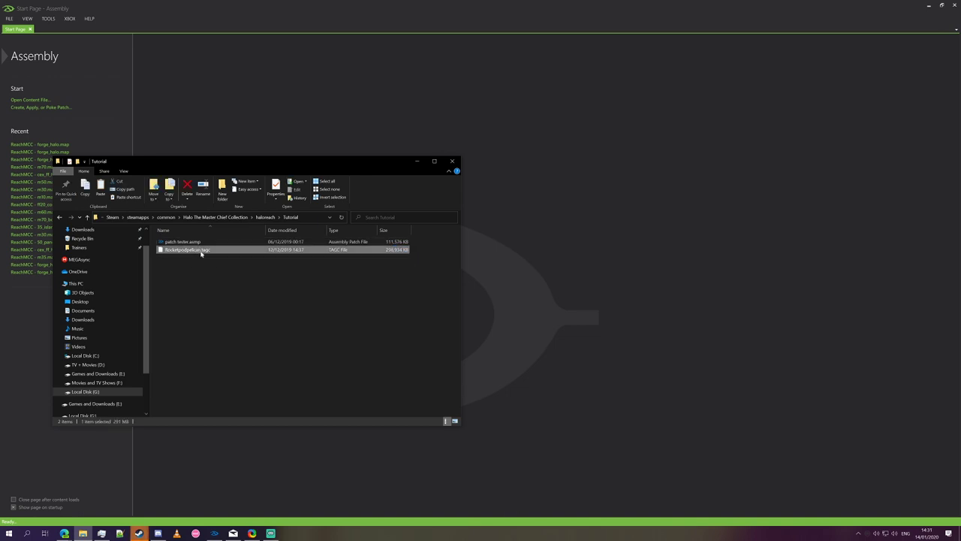
{"action": "left_click", "coordinate": [392, 244], "text": "ctrl"}
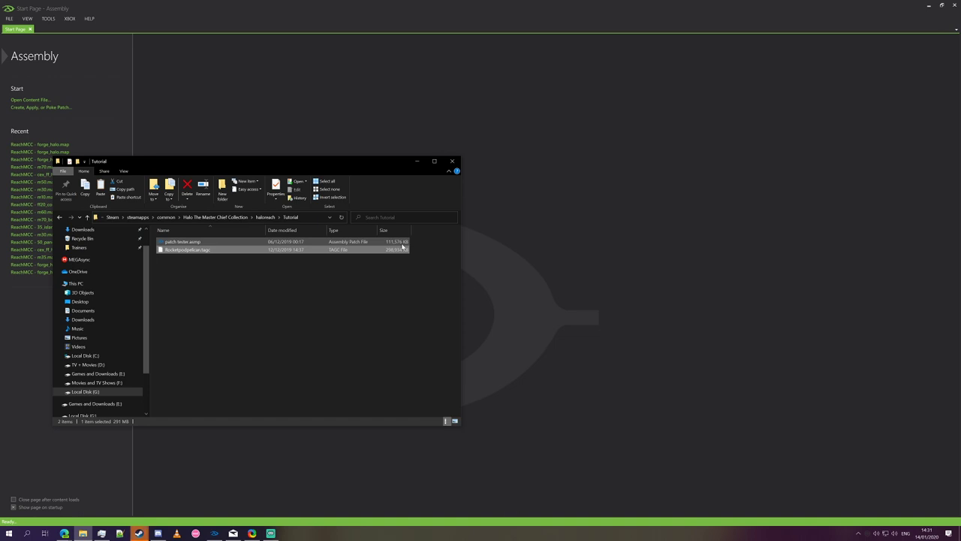
{"action": "left_click_drag", "start_coordinate": [425, 244], "coordinate": [376, 243]}
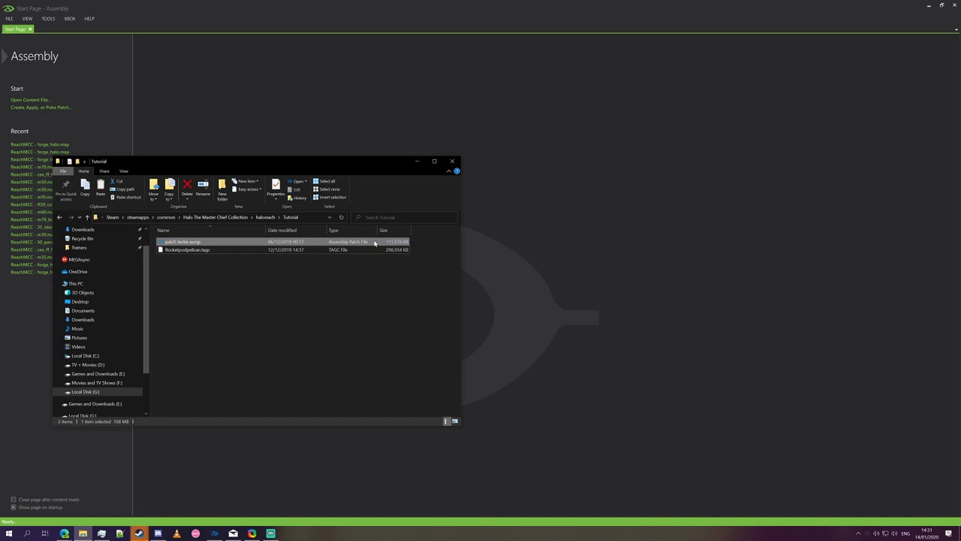
{"action": "left_click", "coordinate": [420, 249]}
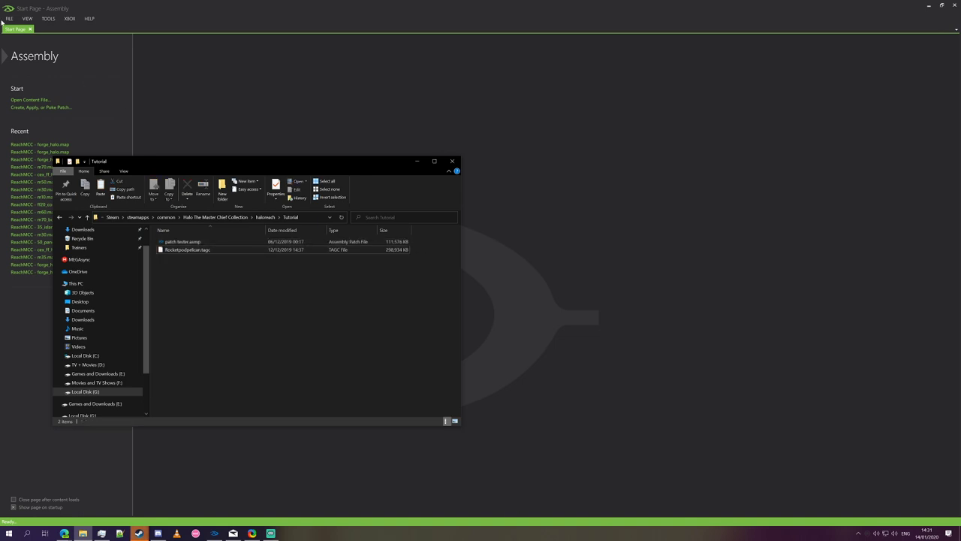
- In the Patcher's Apply Patch tab, load Tutorial\patch tester.asmp as the patch
{"action": "left_click", "coordinate": [49, 18]}
{"action": "left_click", "coordinate": [59, 38]}
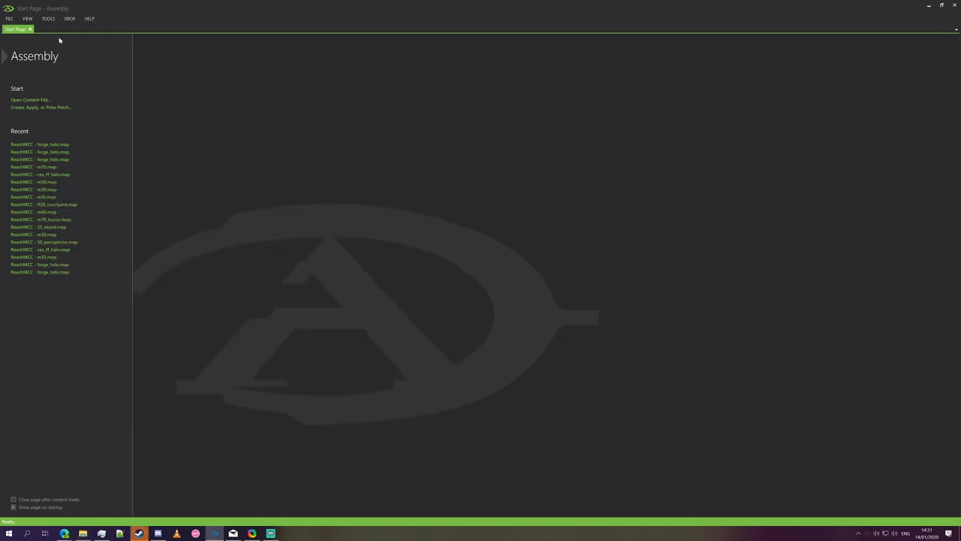
{"action": "left_click", "coordinate": [198, 50]}
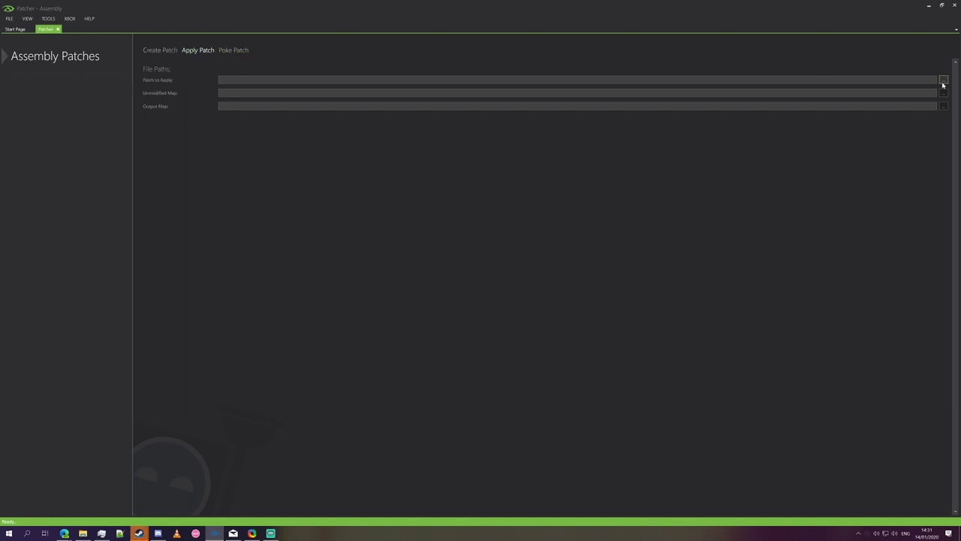
{"action": "left_click", "coordinate": [944, 80]}
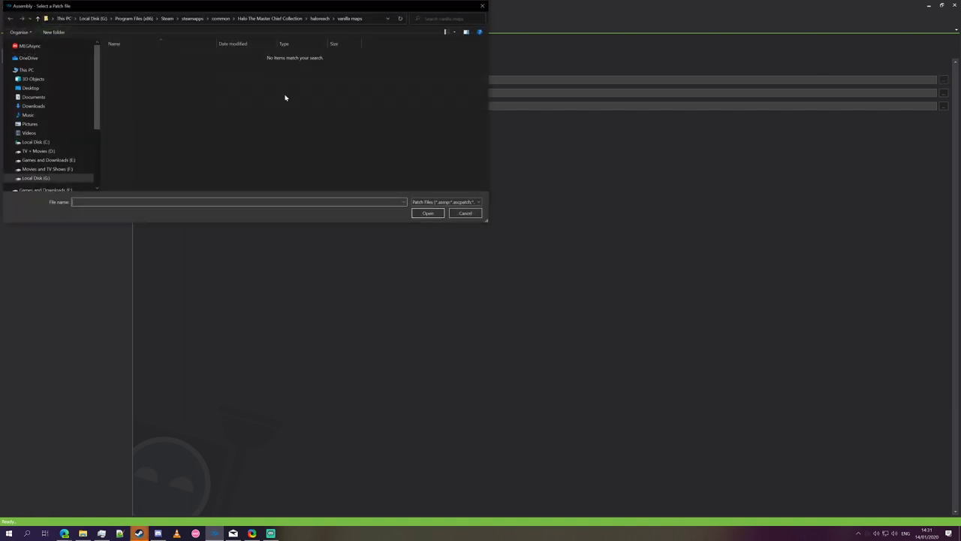
{"action": "left_click", "coordinate": [319, 18]}
{"action": "double_click", "coordinate": [128, 109]}
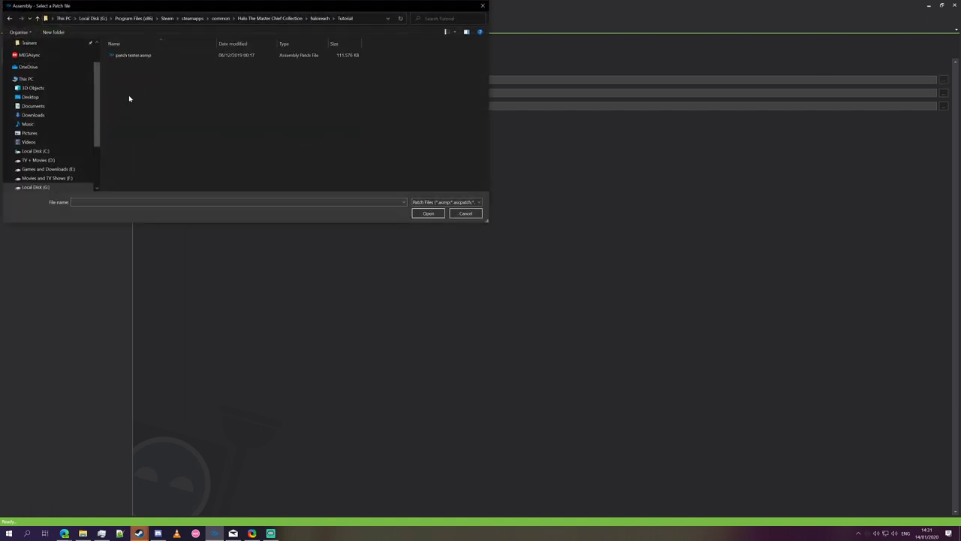
{"action": "double_click", "coordinate": [138, 57]}
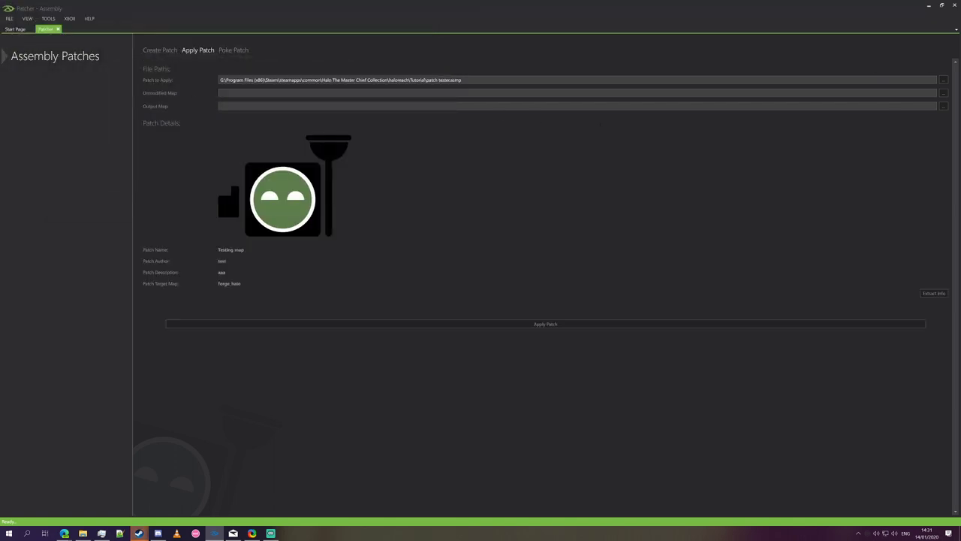
- Choose the vanilla maps\forge_halo.map as the unmodified map
{"action": "left_click", "coordinate": [945, 94]}
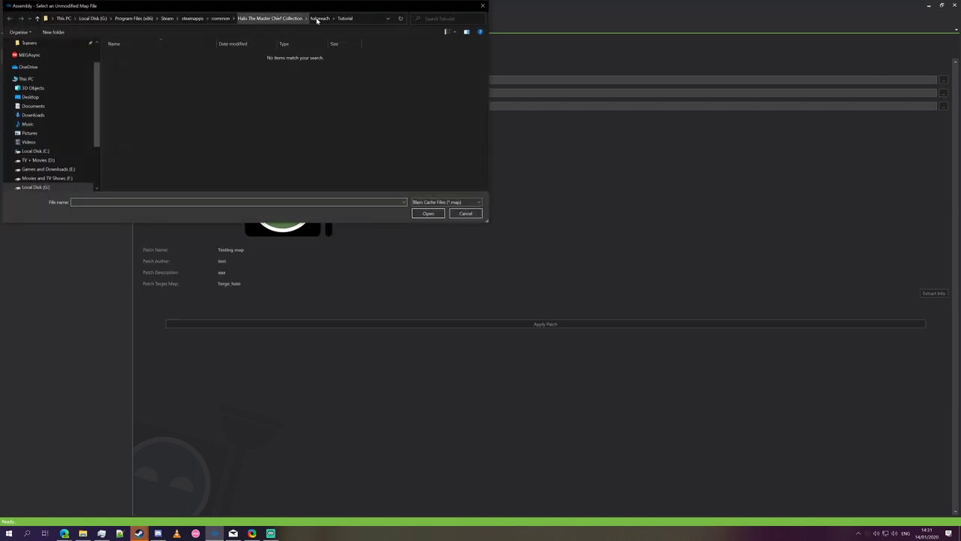
{"action": "left_click", "coordinate": [319, 18]}
{"action": "double_click", "coordinate": [127, 117]}
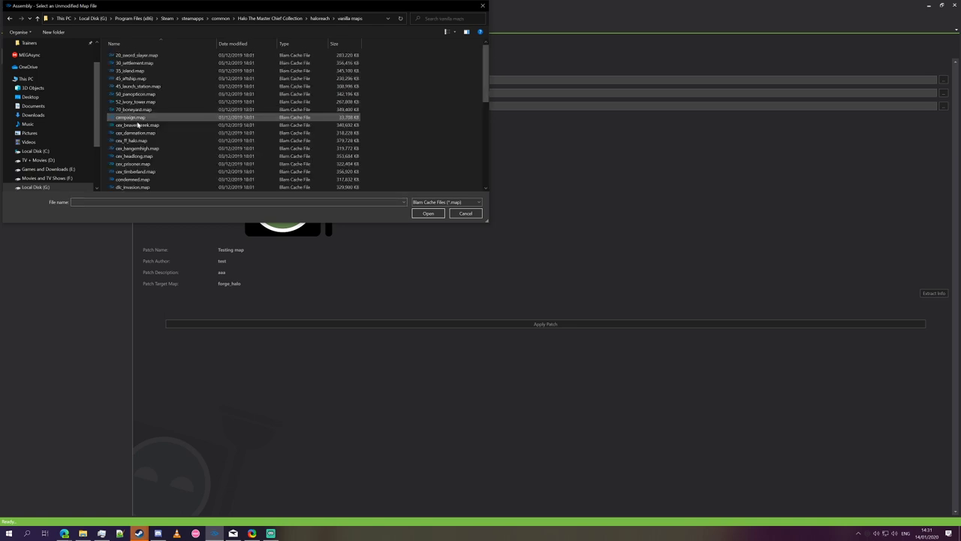
{"action": "scroll", "coordinate": [154, 128], "scroll_direction": "down", "scroll_amount": 3}
{"action": "double_click", "coordinate": [143, 140]}
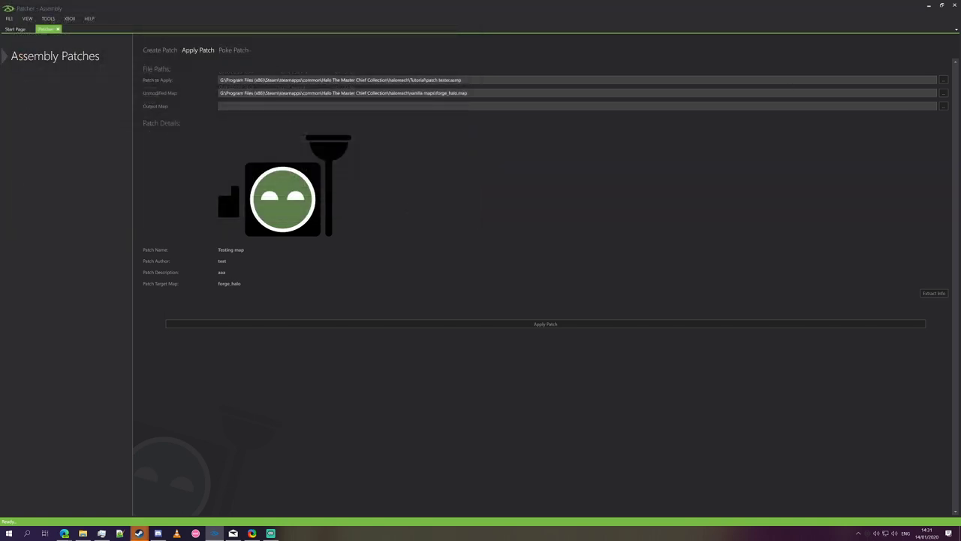
- Set the output map to haloreach\maps\forge_halo.map by trimming the suggested 'modded' name ending
{"action": "left_click", "coordinate": [944, 106]}
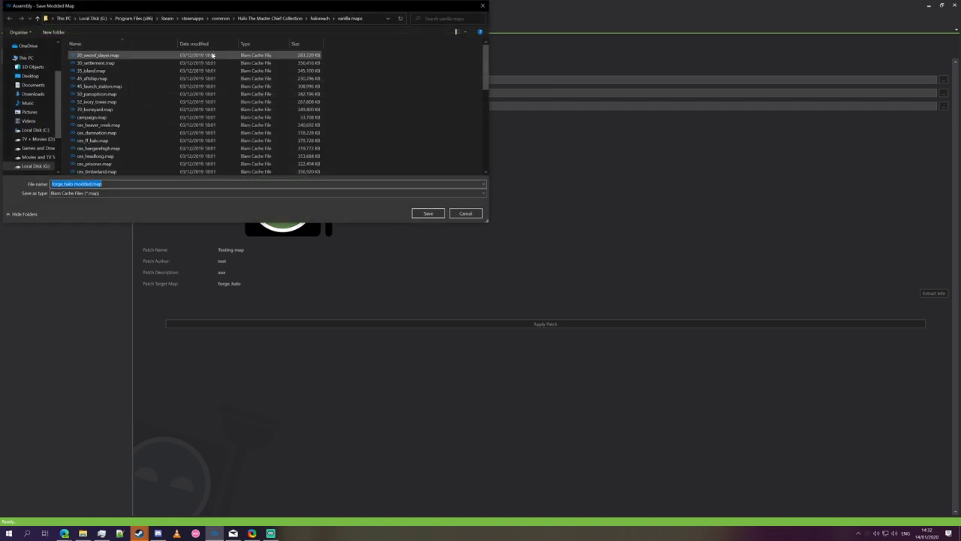
{"action": "left_click", "coordinate": [320, 18]}
{"action": "double_click", "coordinate": [84, 93]}
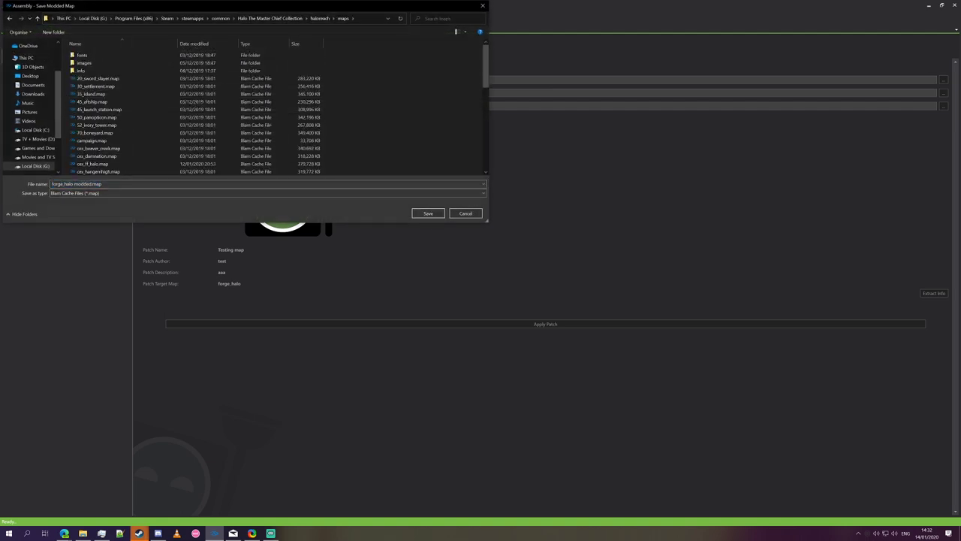
{"action": "triple_click", "coordinate": [75, 184]}
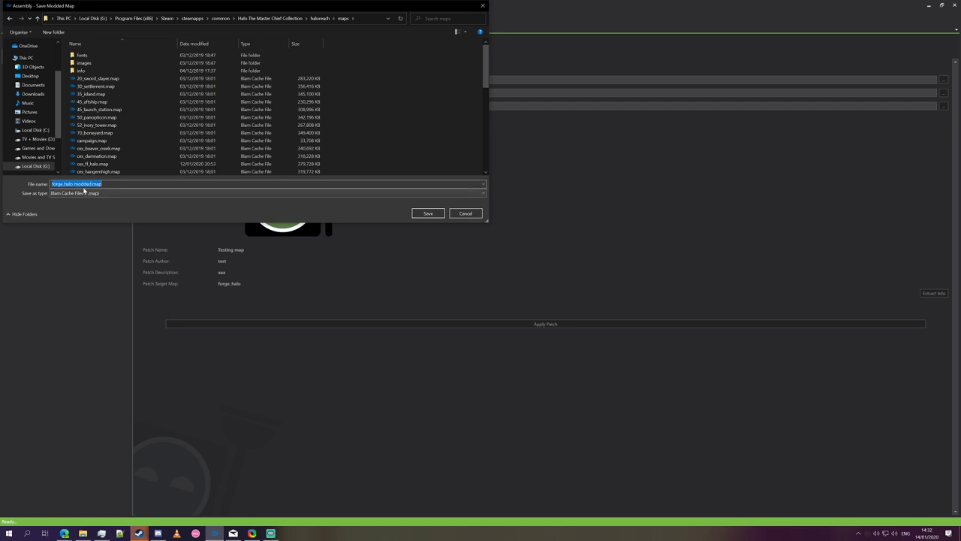
{"action": "left_click", "coordinate": [75, 184]}
{"action": "left_click_drag", "start_coordinate": [187, 1], "coordinate": [187, 4]}
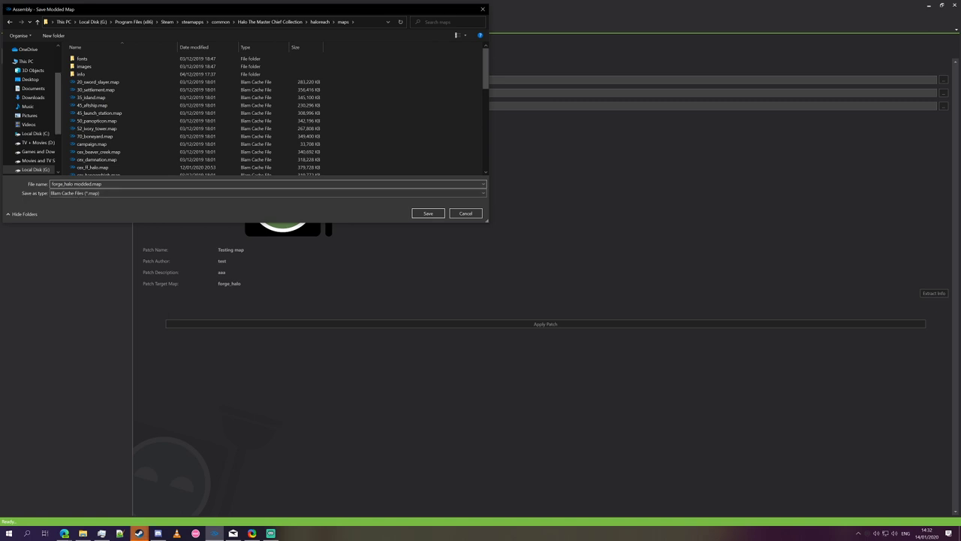
{"action": "key", "text": "shift+End"}
{"action": "key", "text": "shift+Left"}
{"action": "type", "text": ".map"}
{"action": "key", "text": "Return"}
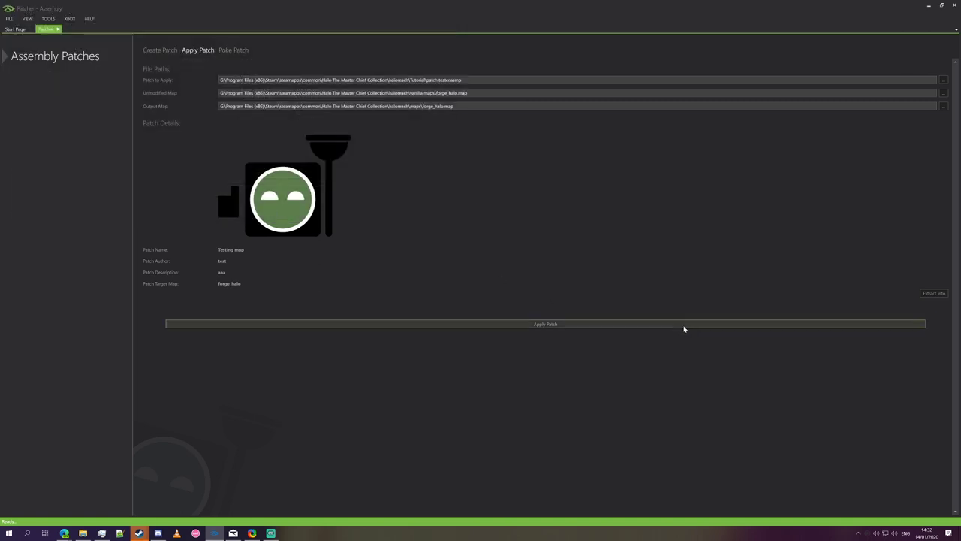
- Run Apply Patch, confirm the forge_halo.map filename warning, and close the Patch Applied message
{"action": "left_click", "coordinate": [651, 327]}
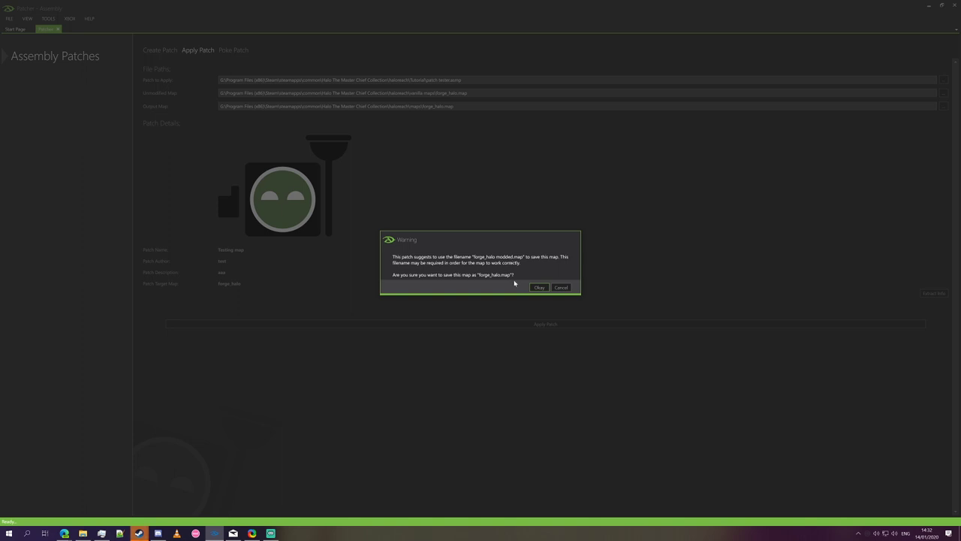
{"action": "left_click", "coordinate": [538, 286]}
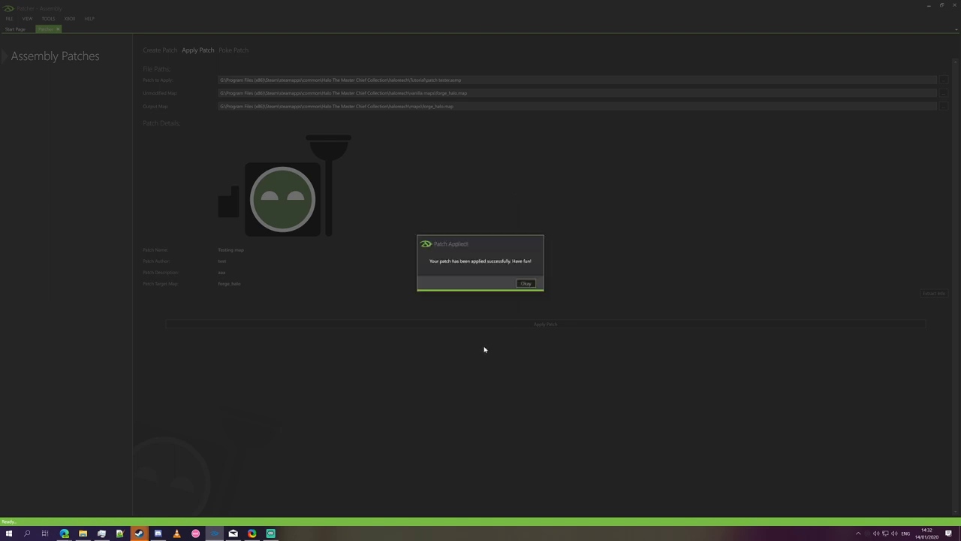
{"action": "left_click", "coordinate": [527, 284]}
- Check that the new forge_halo.map in haloreach\maps is 597,948 KB, dated 14/01/2020
{"action": "left_click", "coordinate": [83, 534]}
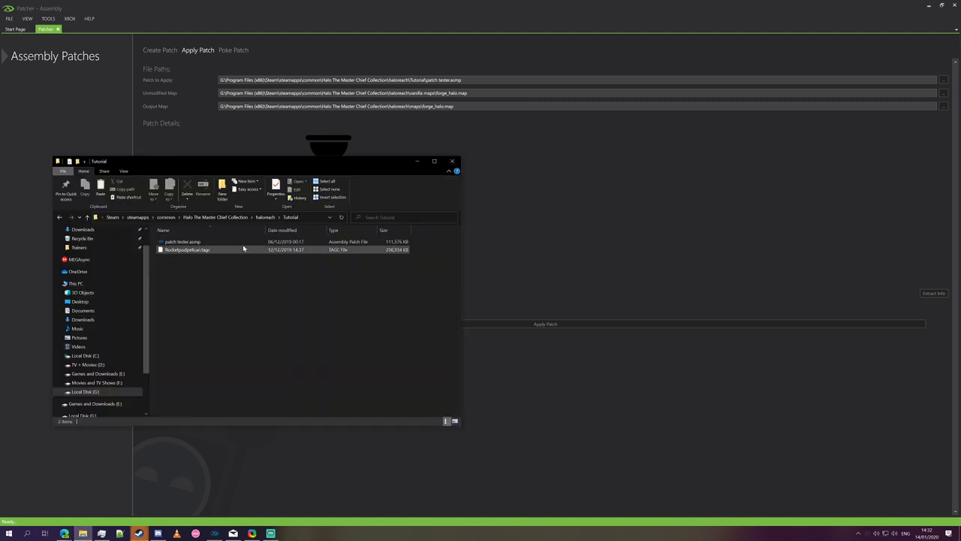
{"action": "left_click", "coordinate": [267, 217]}
{"action": "double_click", "coordinate": [283, 346]}
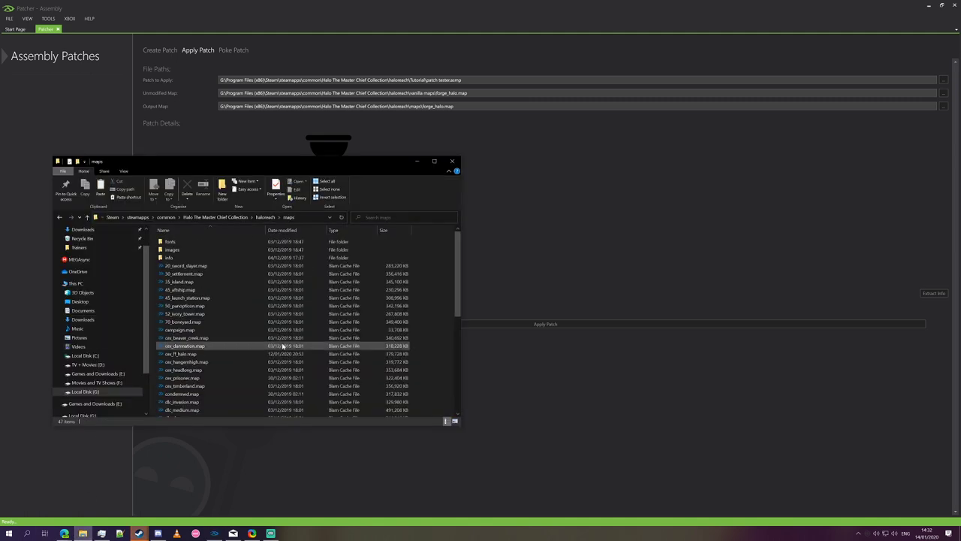
{"action": "scroll", "coordinate": [283, 346], "scroll_direction": "down", "scroll_amount": 8}
{"action": "left_click", "coordinate": [339, 302]}
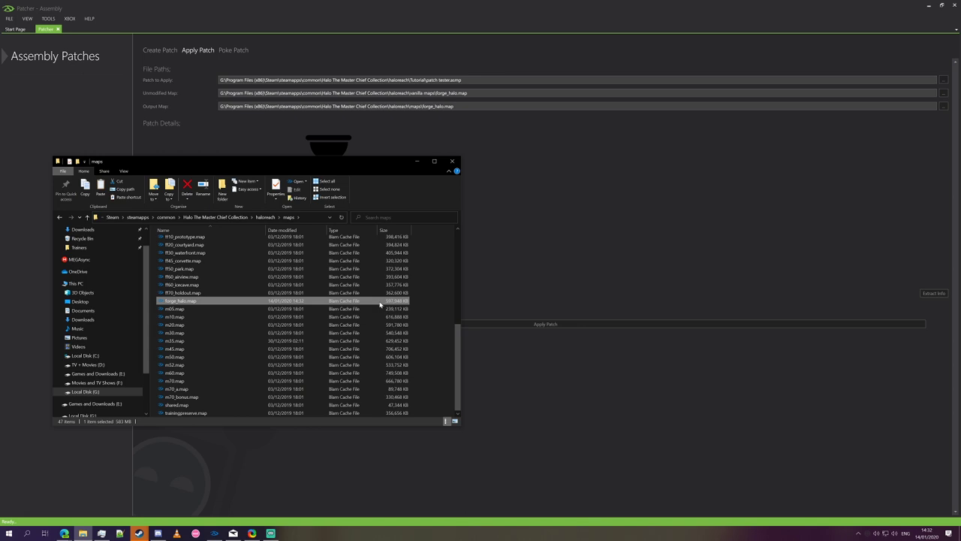
{"action": "left_click", "coordinate": [421, 320]}
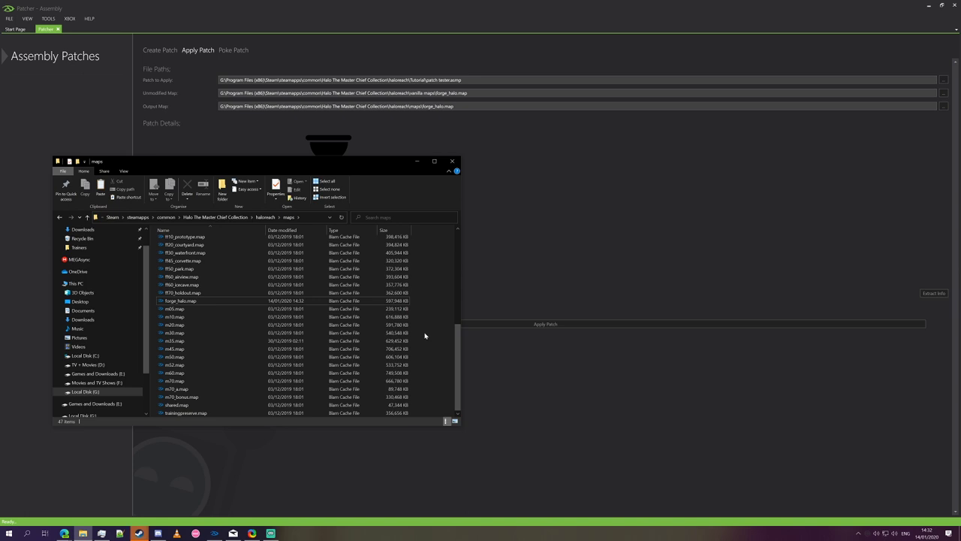